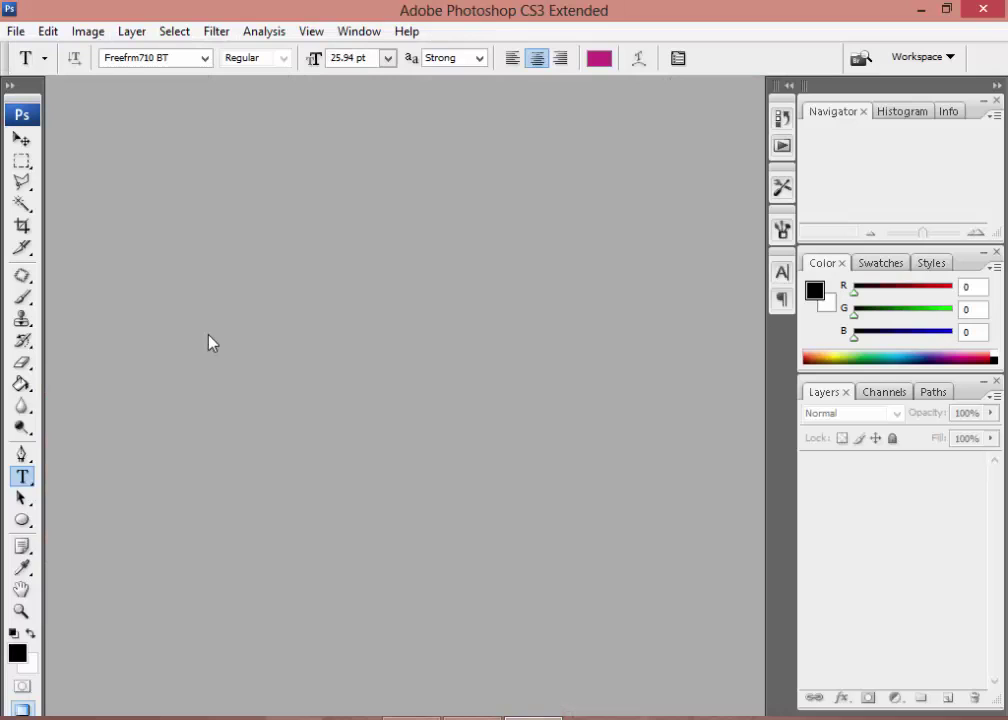
left_click(48, 33)
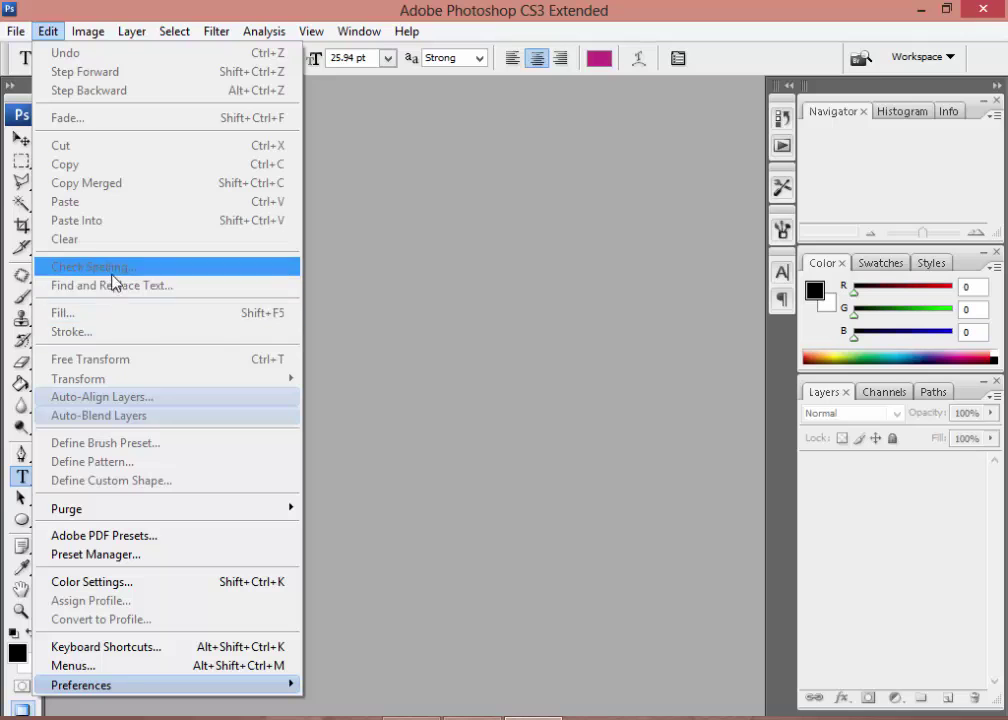
left_click(355, 241)
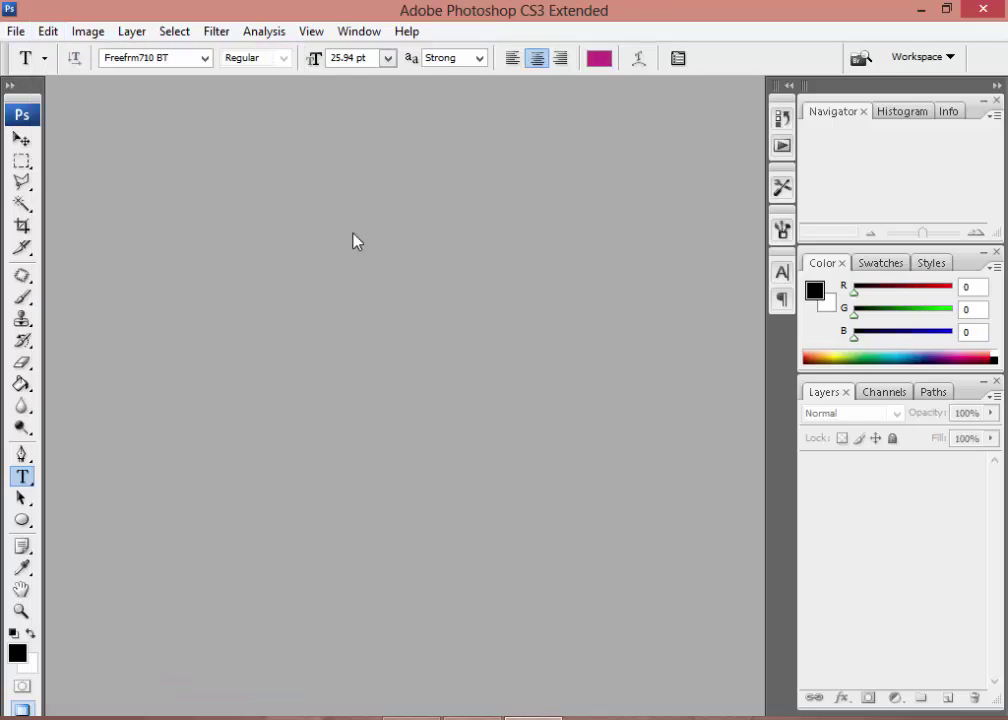
Step: Create a blank 800 × 500 pixel document and fill it with the paragraph beginning "Today I am going to share another amazing thing"
left_click(16, 31)
left_click(30, 50)
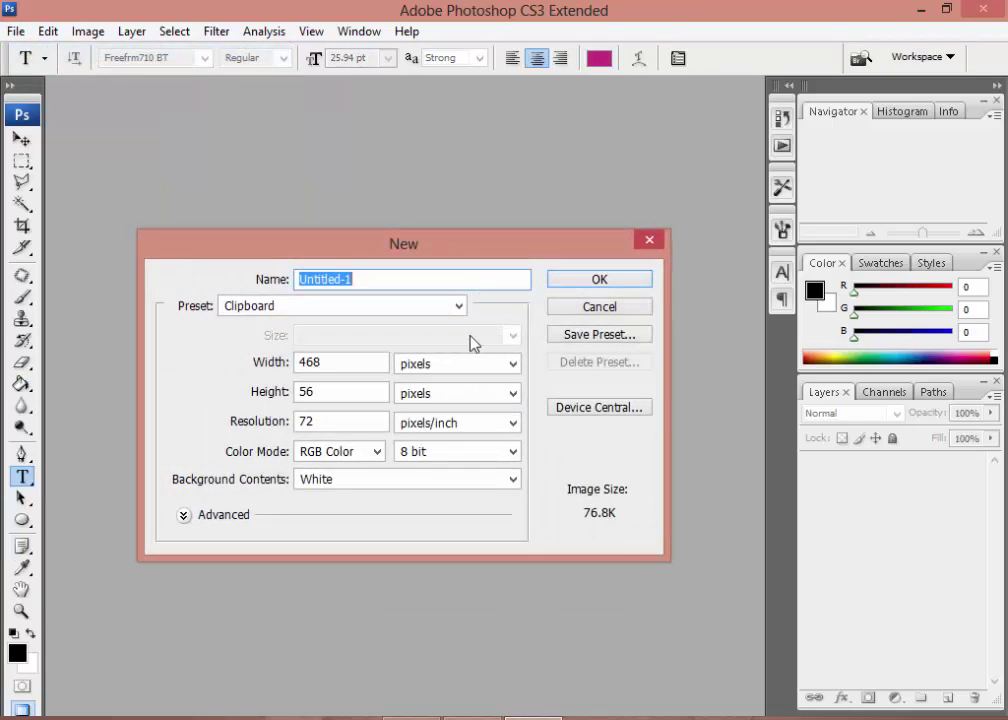
double_click(308, 362)
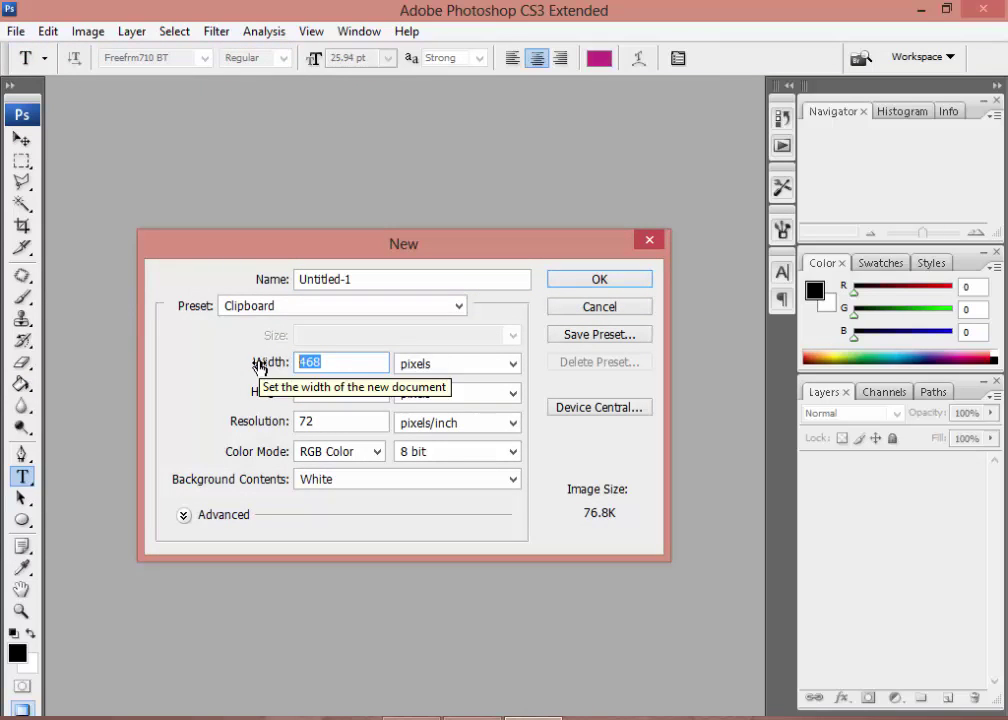
type("800")
key("Tab")
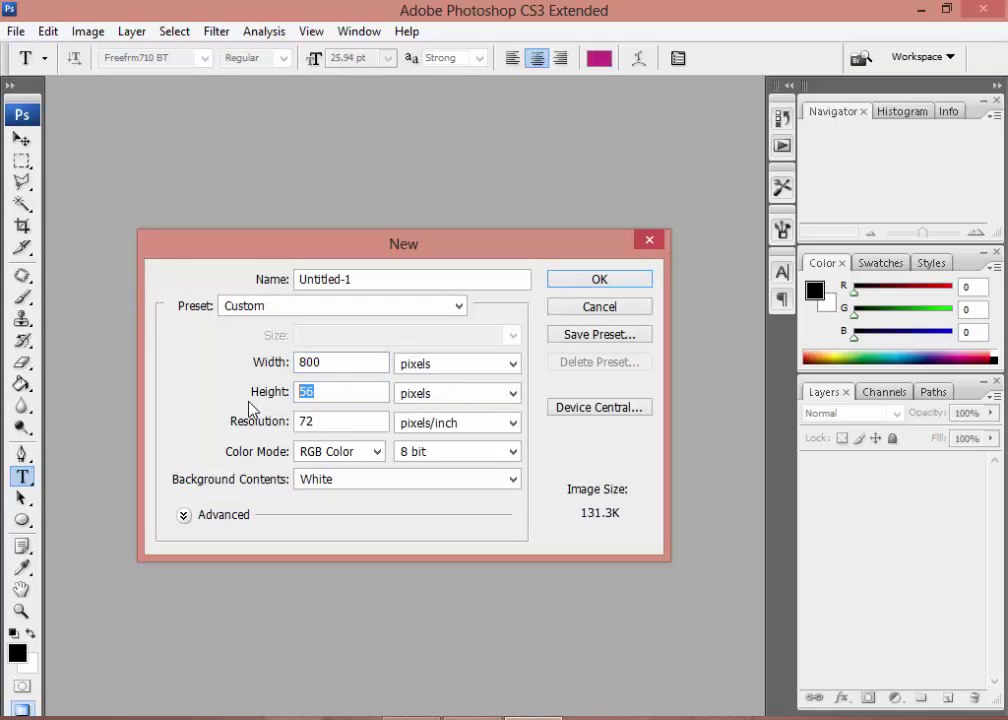
type("500")
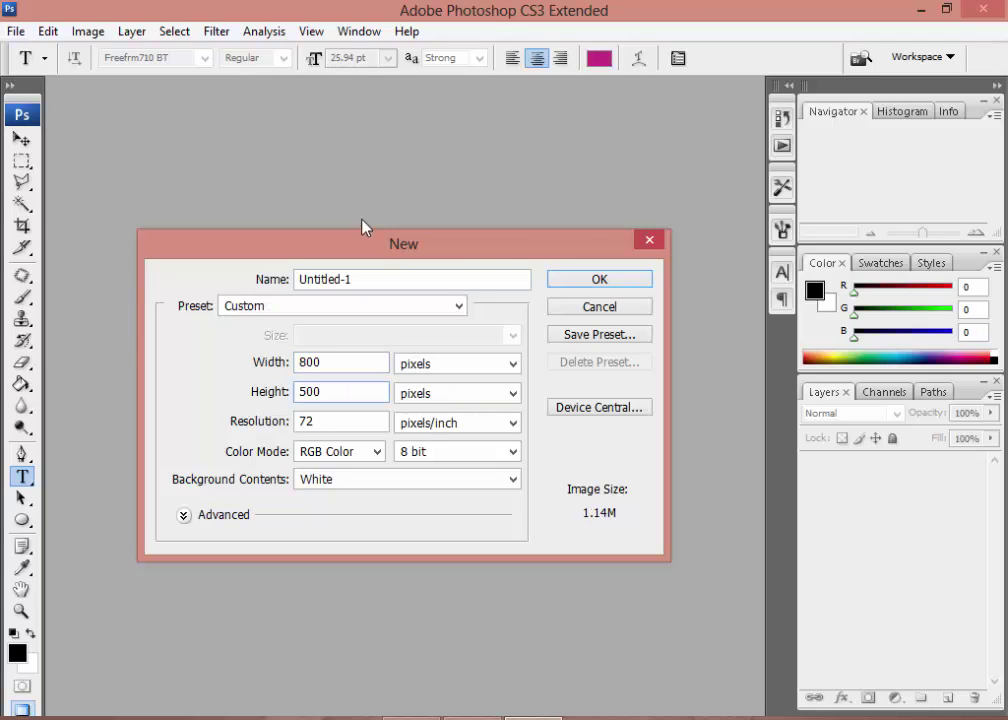
left_click(598, 280)
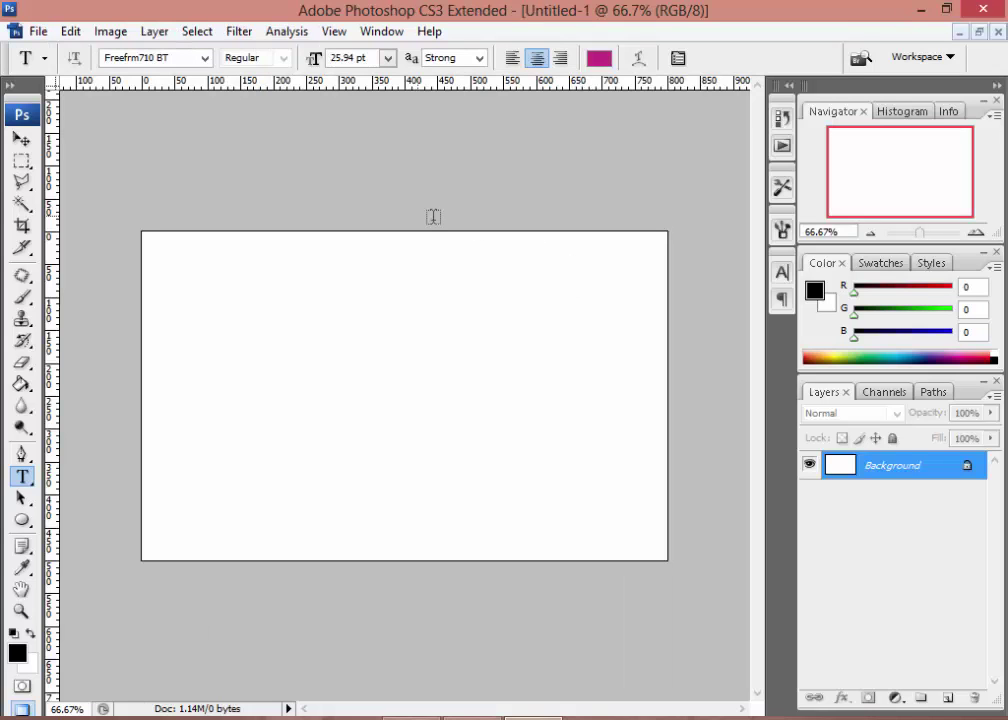
left_click(178, 282)
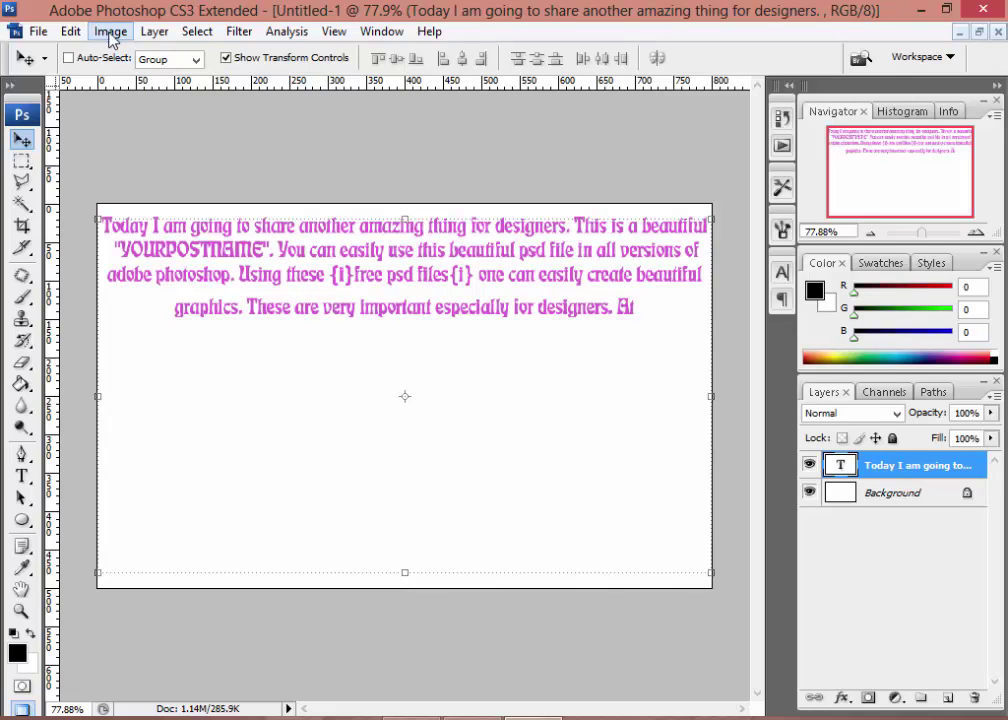
Step: Run a spelling check on the paragraph and replace YOURPOSTNAME with the suggestion YOUR POST NAME
left_click(72, 31)
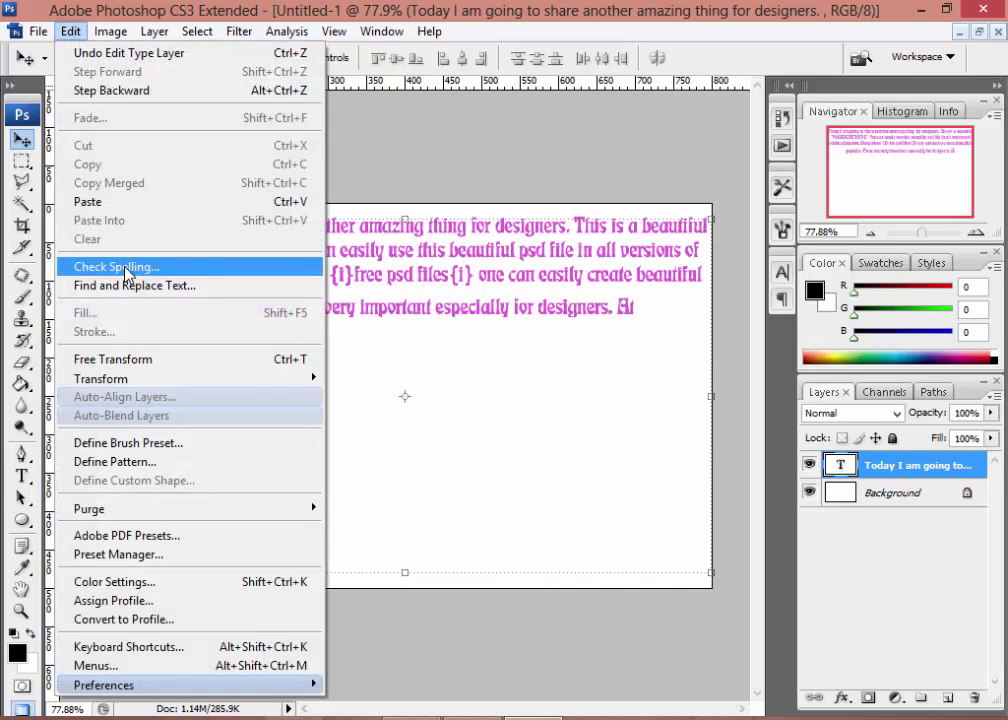
left_click(118, 267)
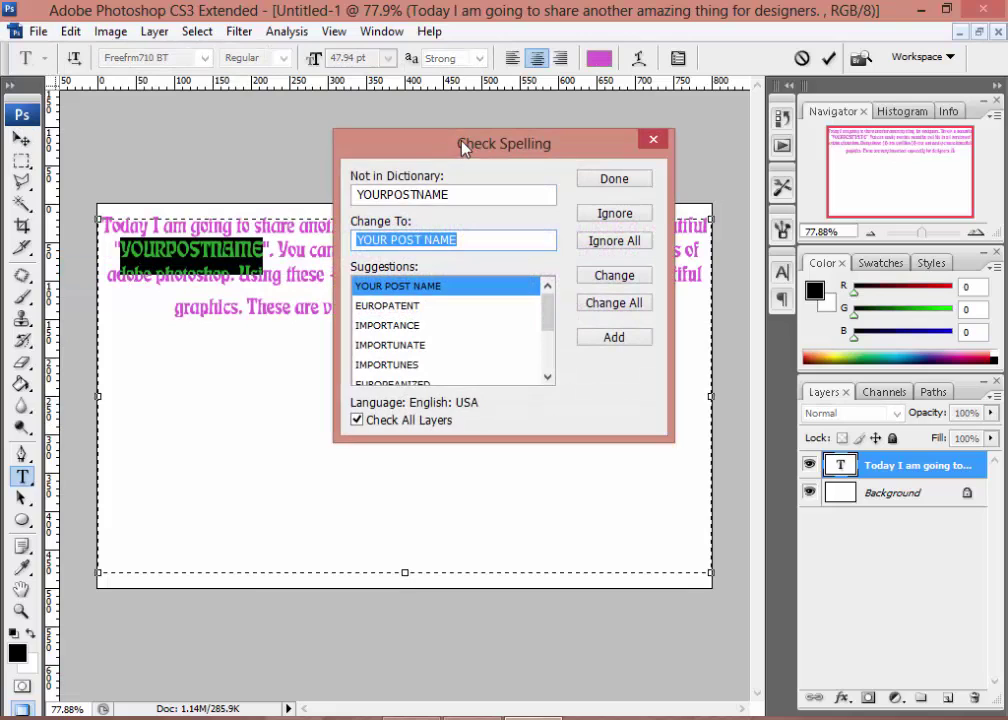
left_click_drag(463, 147, 447, 336)
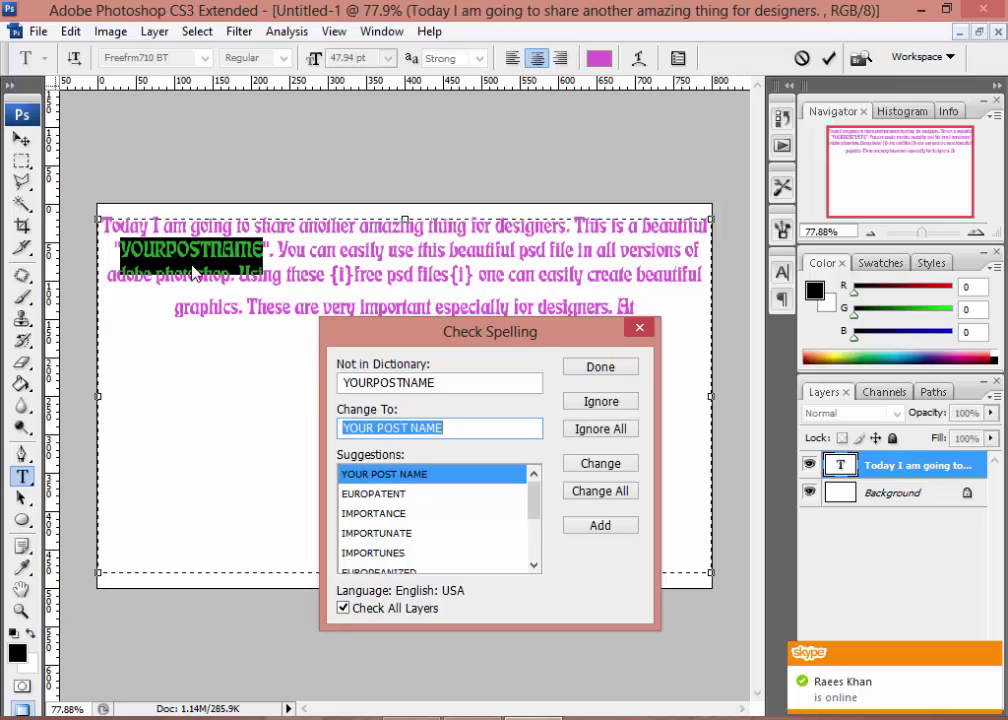
double_click(385, 478)
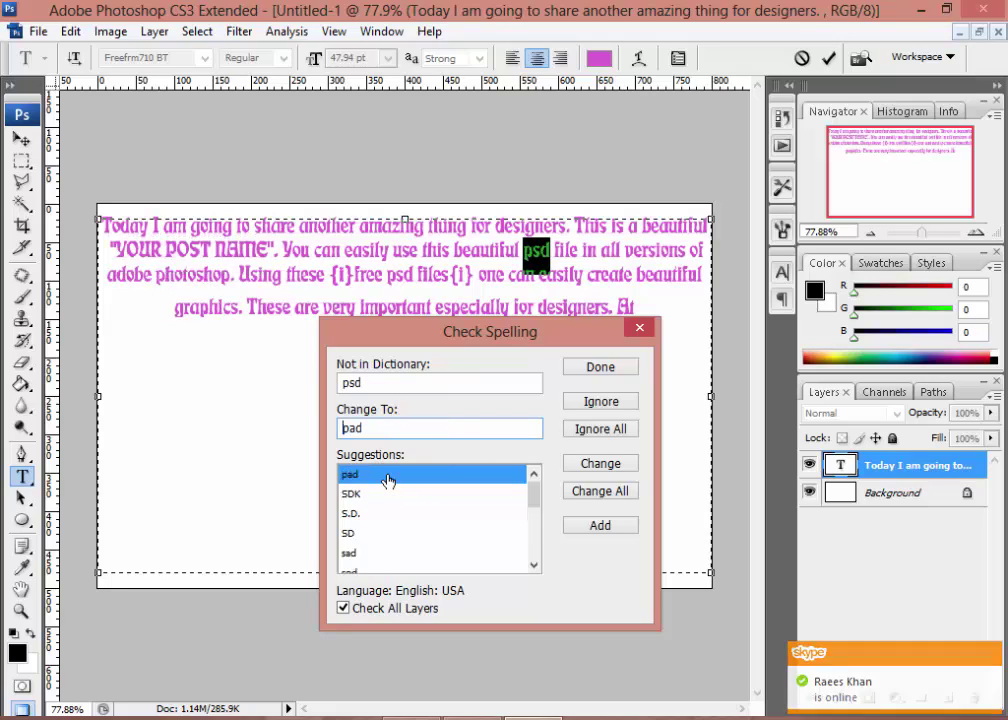
left_click(597, 367)
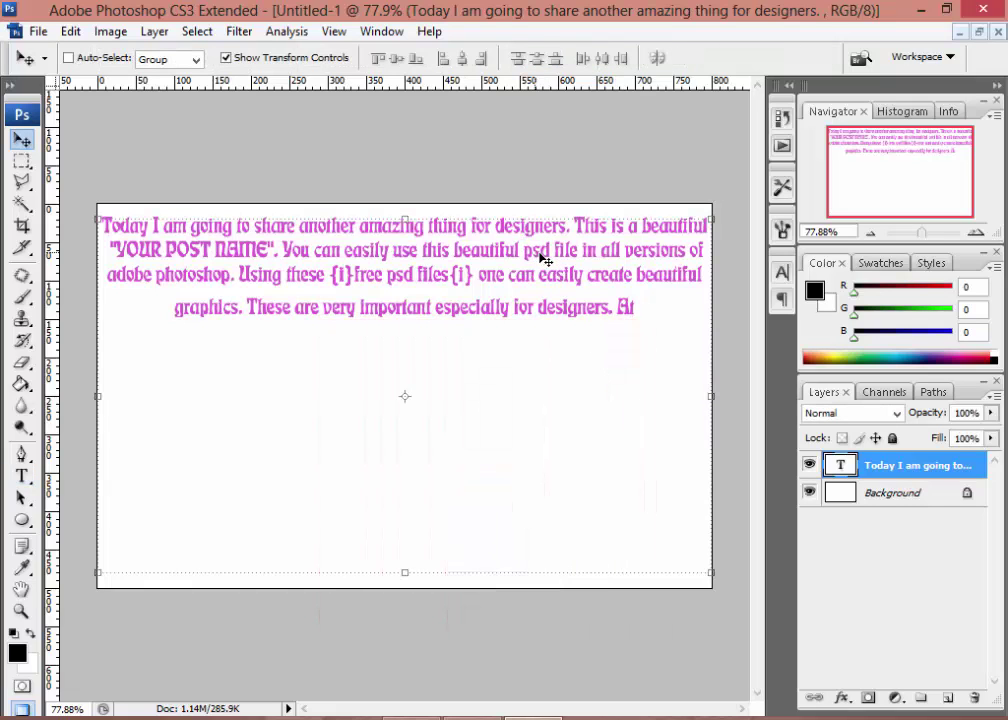
Step: Check the paragraph's spelling again, ignoring the first psd and correcting photoshop to Photoshop
left_click(70, 31)
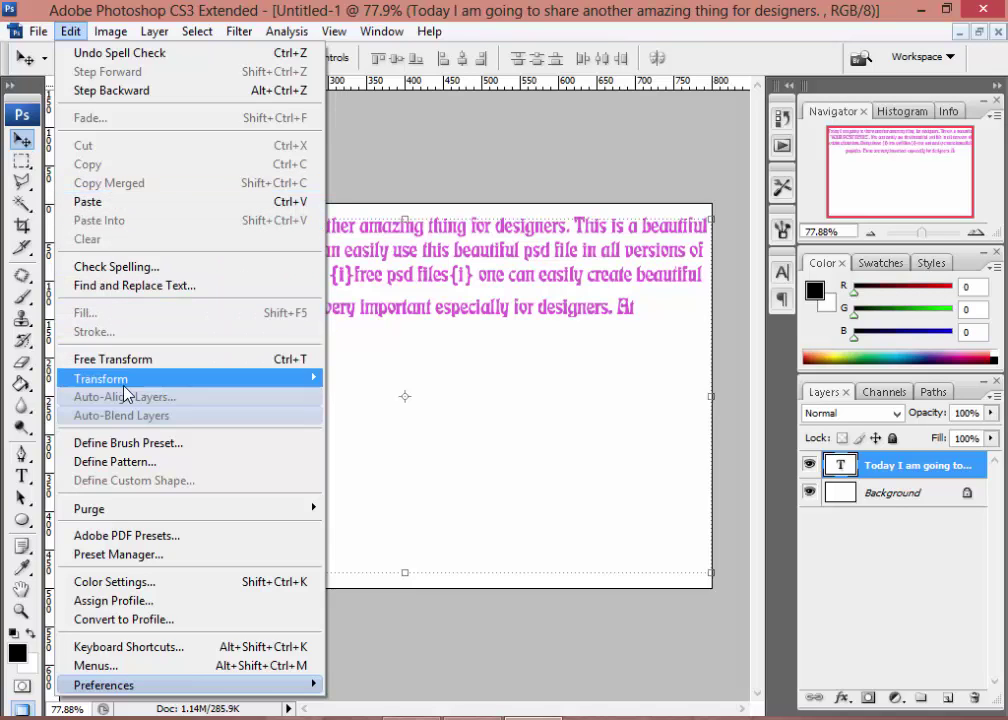
left_click(135, 267)
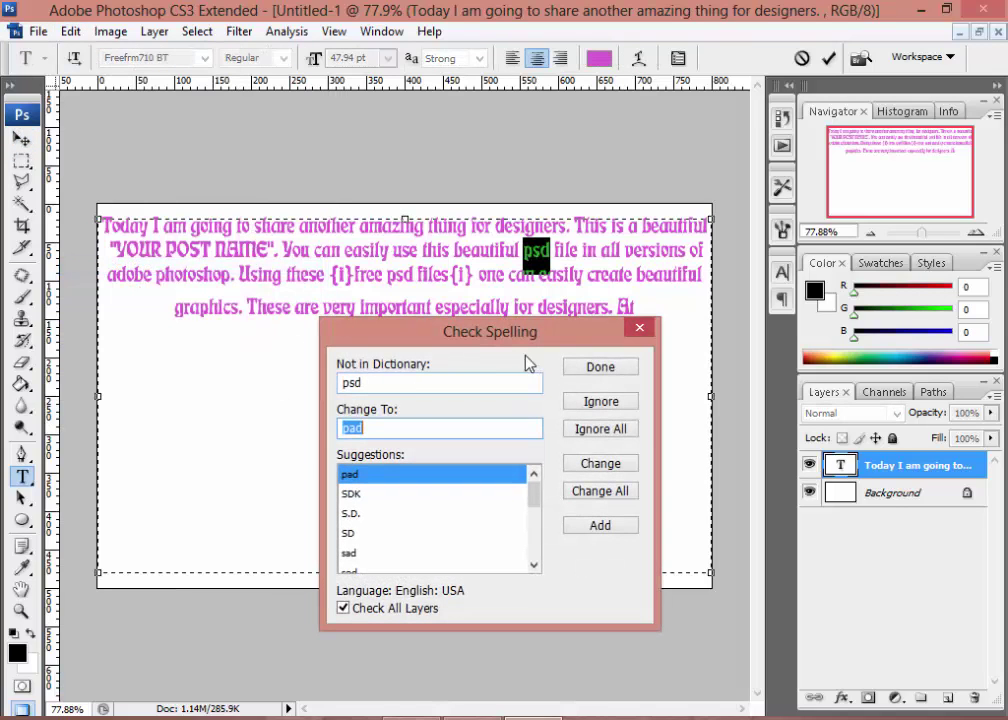
left_click(373, 382)
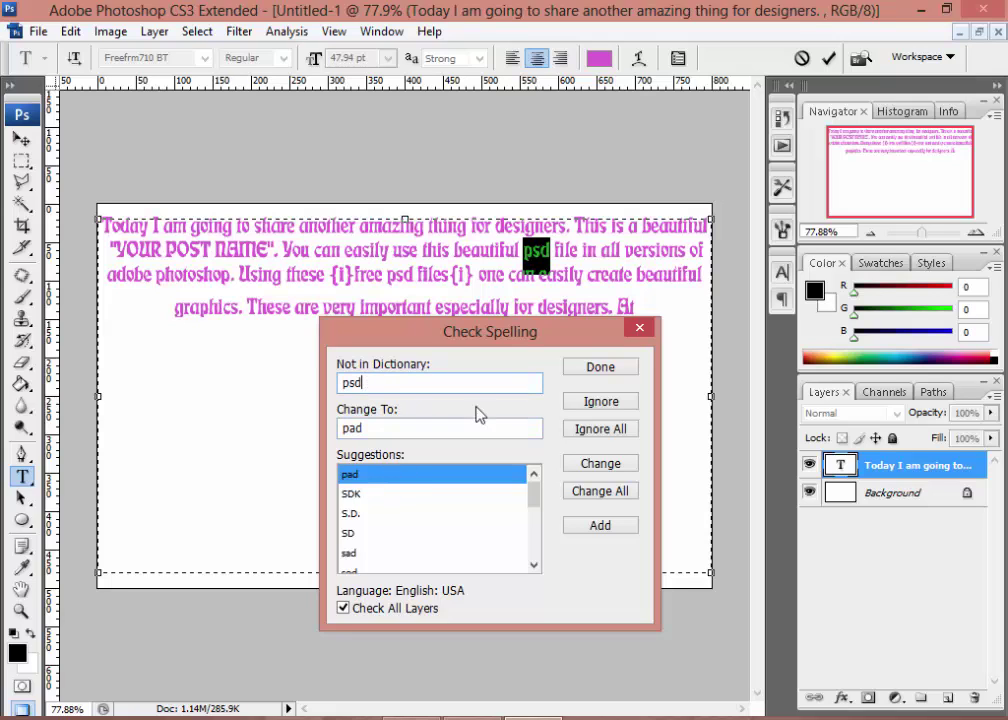
left_click(600, 405)
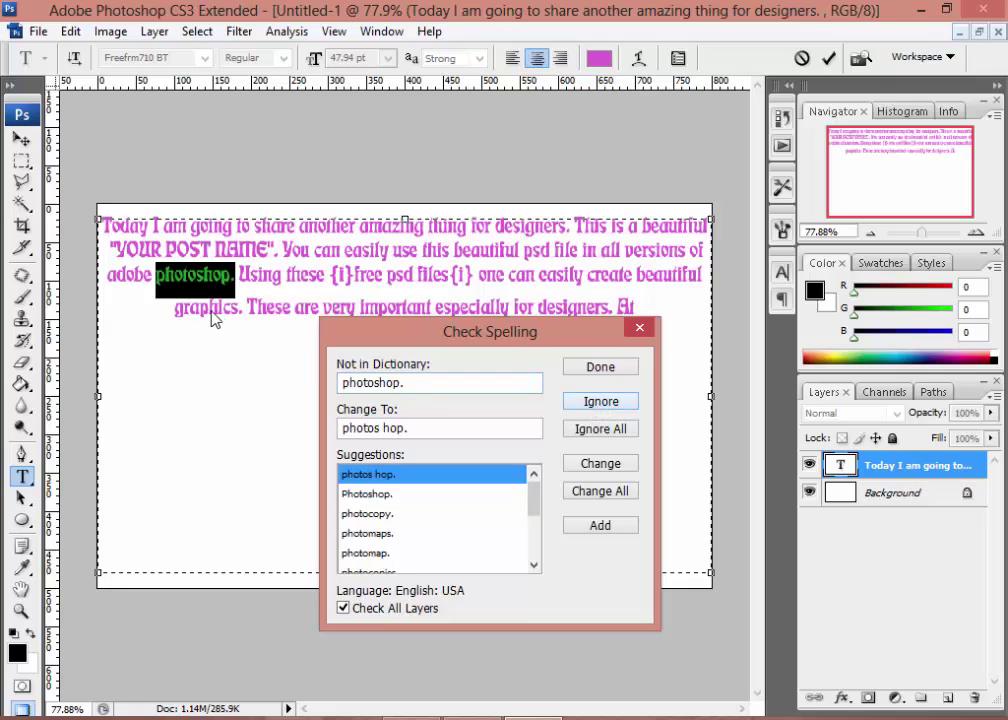
double_click(358, 495)
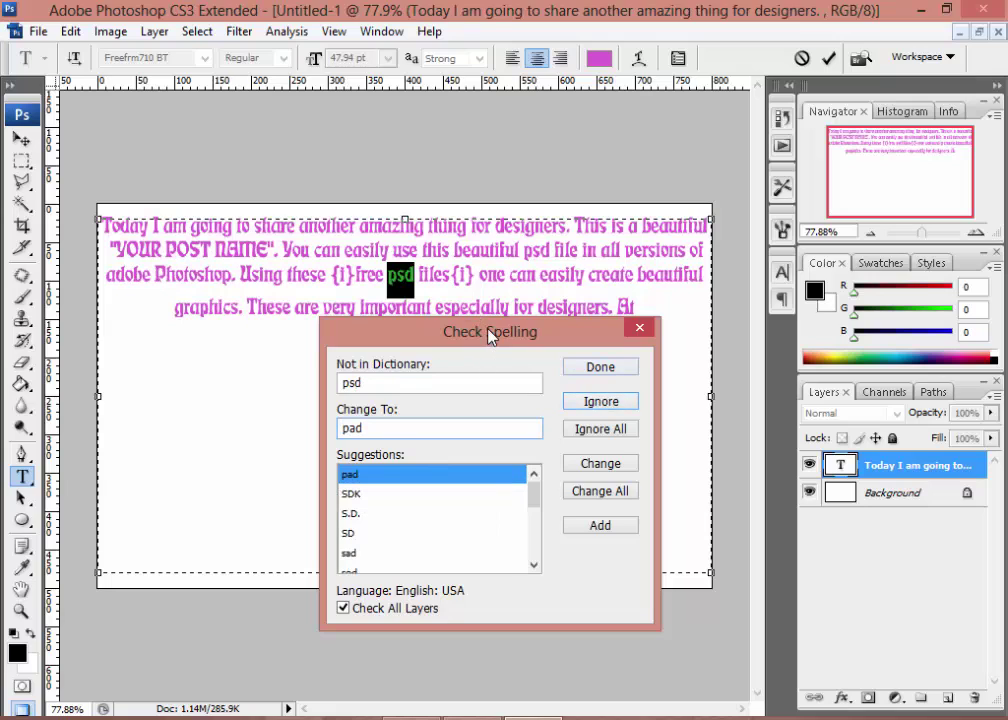
left_click_drag(488, 366, 485, 398)
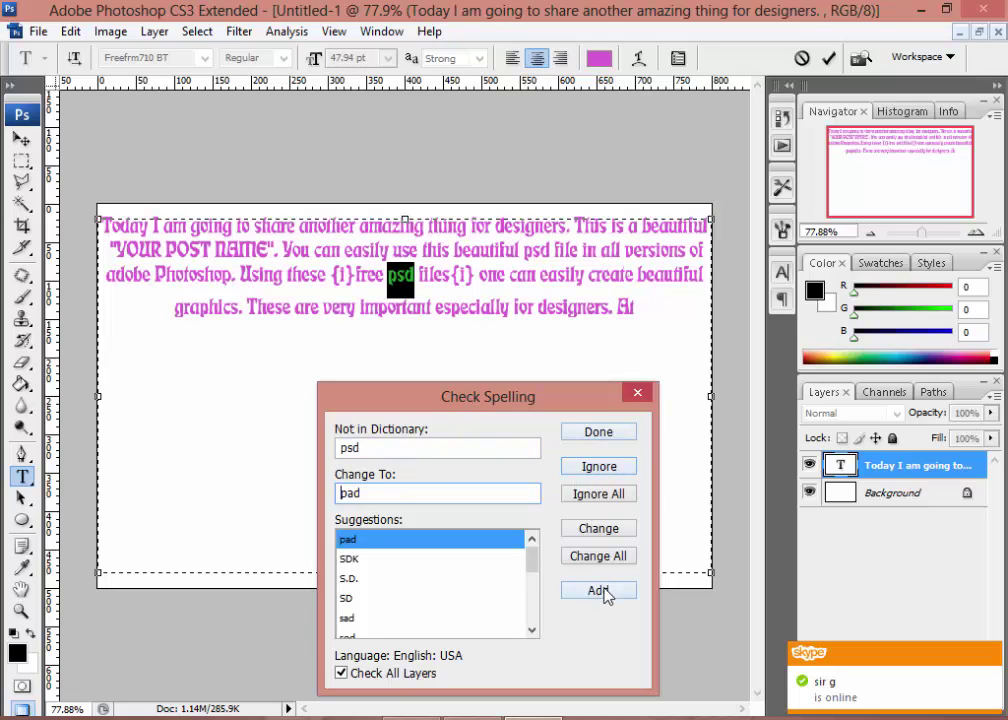
left_click(636, 395)
key("v")
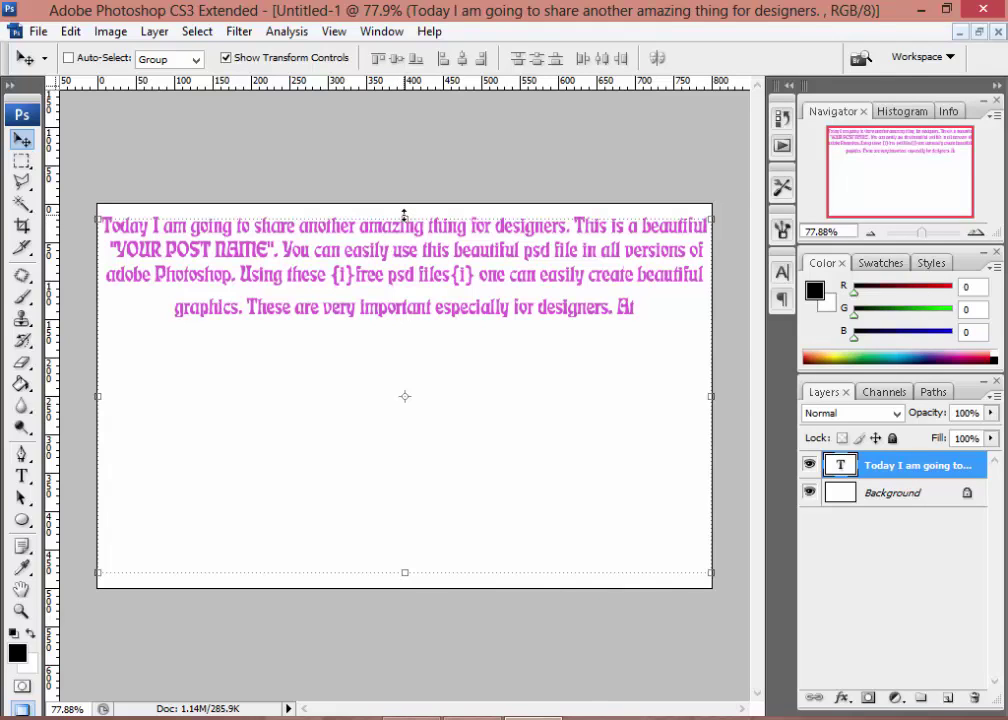
Step: Discard a slight upward stretch of the text box and undo the spelling corrections
left_click_drag(404, 214, 403, 204)
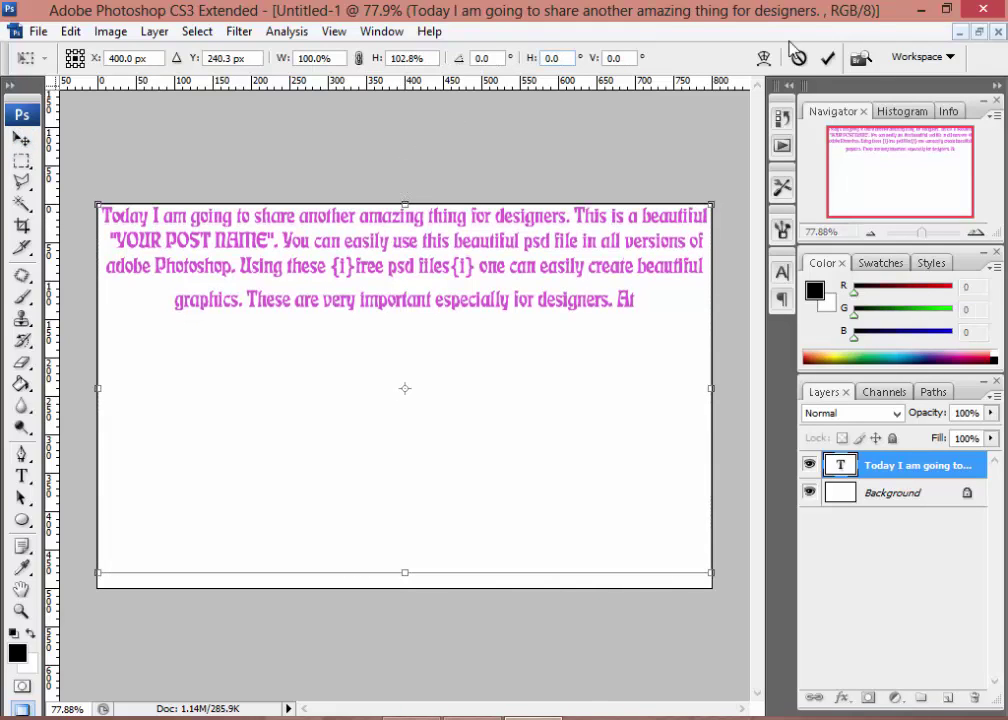
left_click(799, 59)
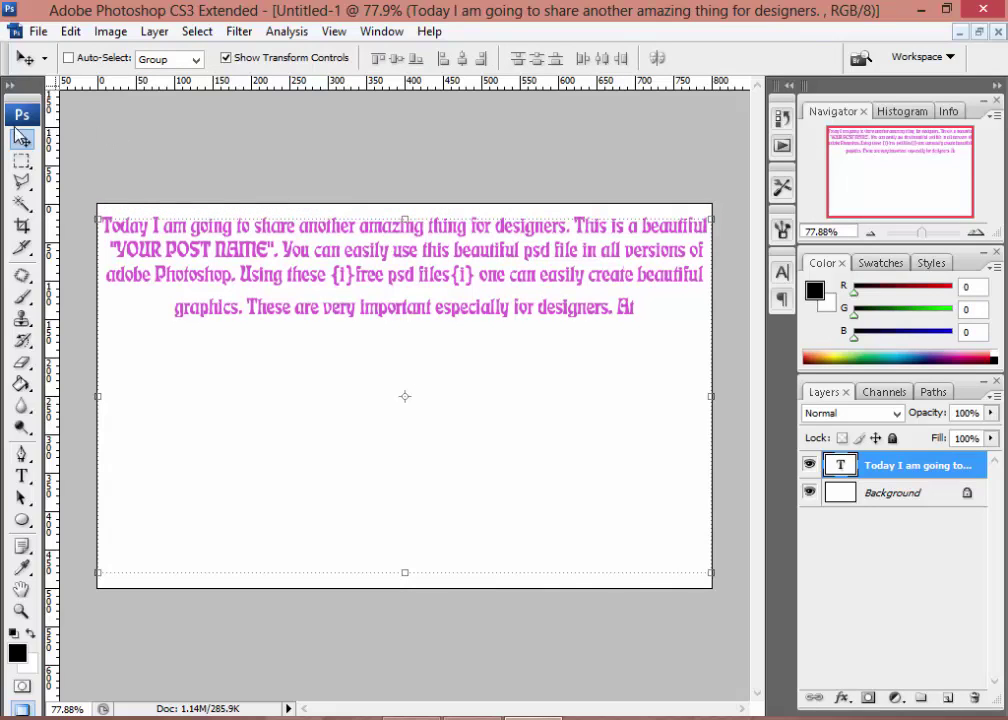
left_click(70, 31)
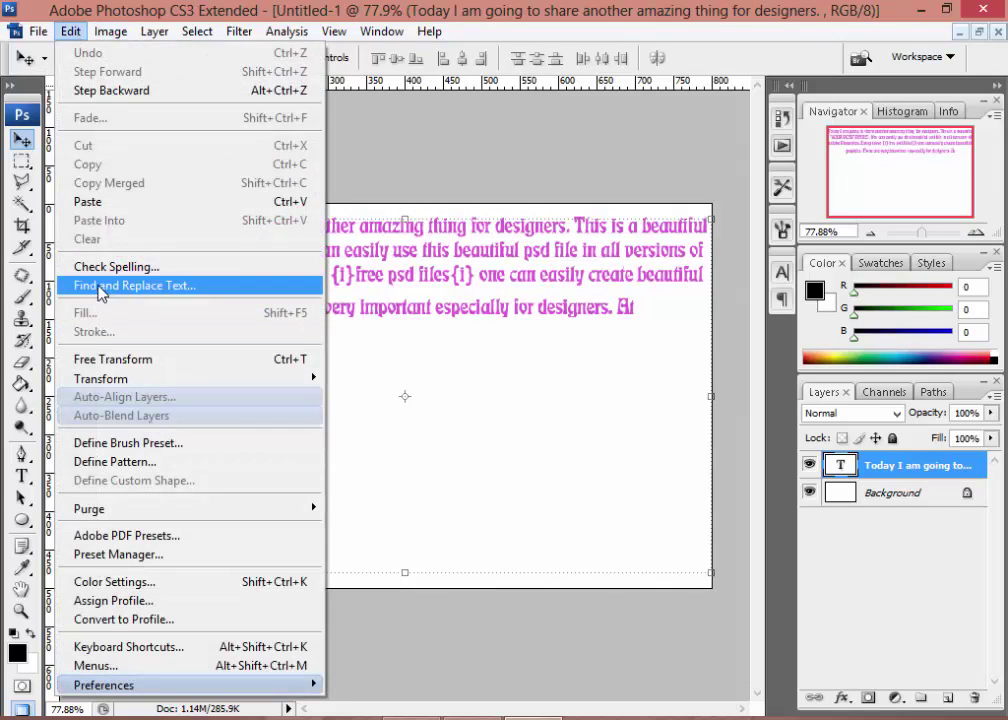
left_click(72, 31)
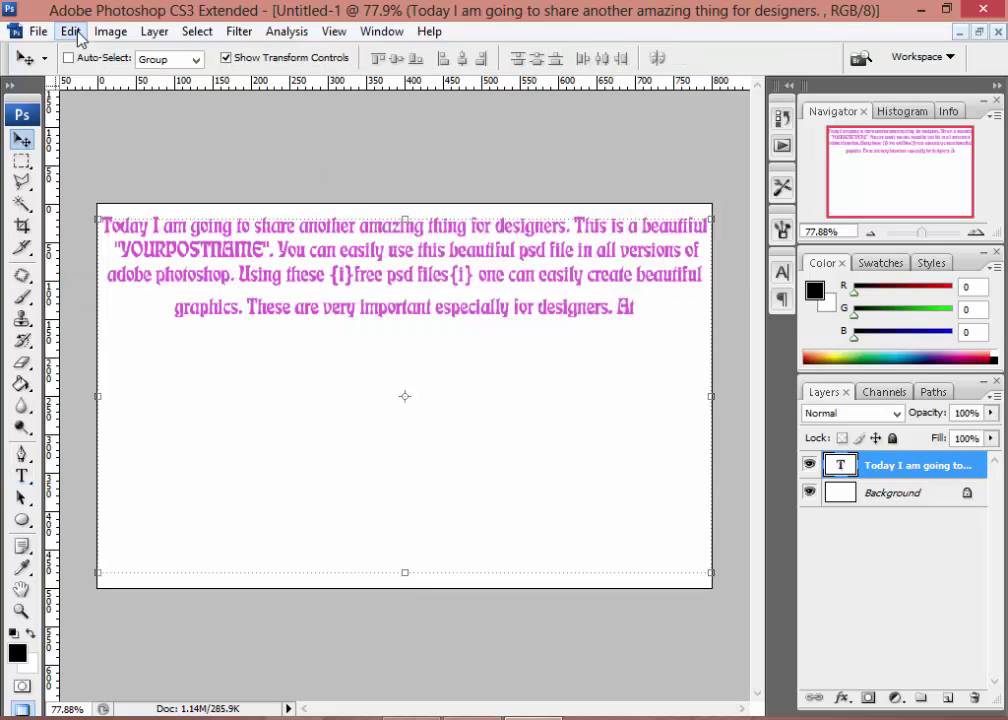
Step: Find the first psd in the paragraph with 123 entered as its replacement, and close the search without replacing
left_click(72, 31)
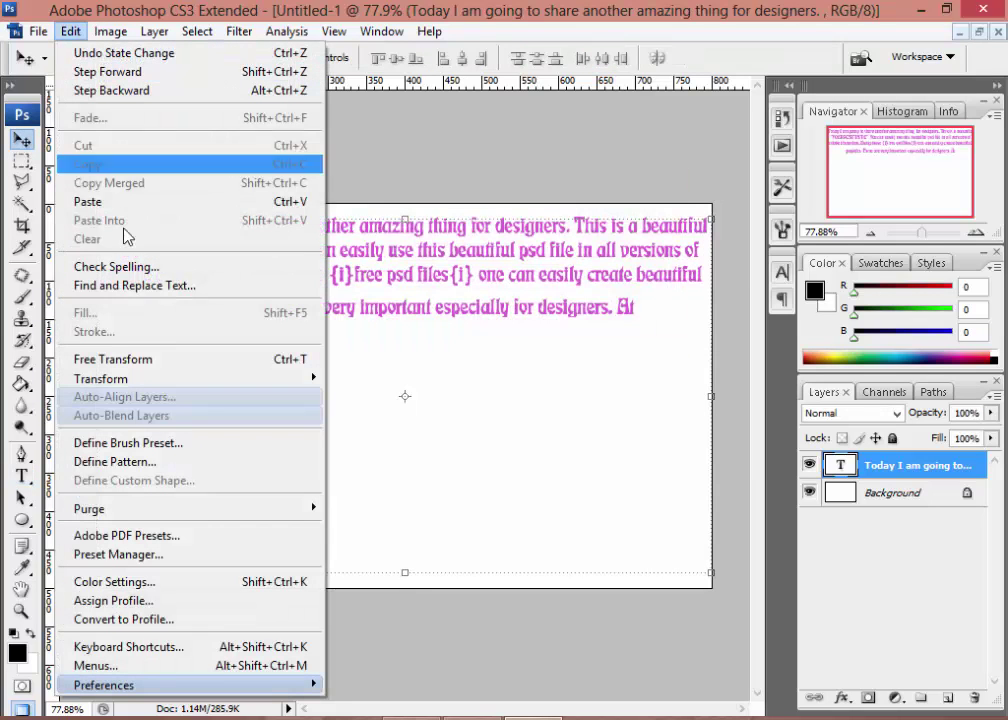
left_click(125, 290)
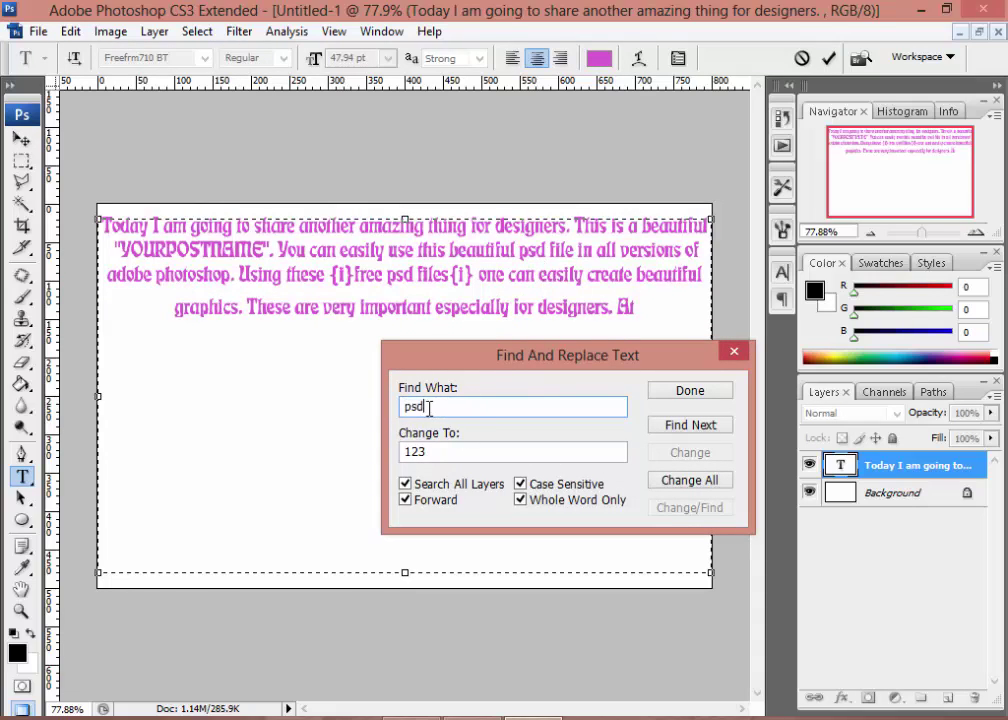
key("ctrl+a")
key("BackSpace")
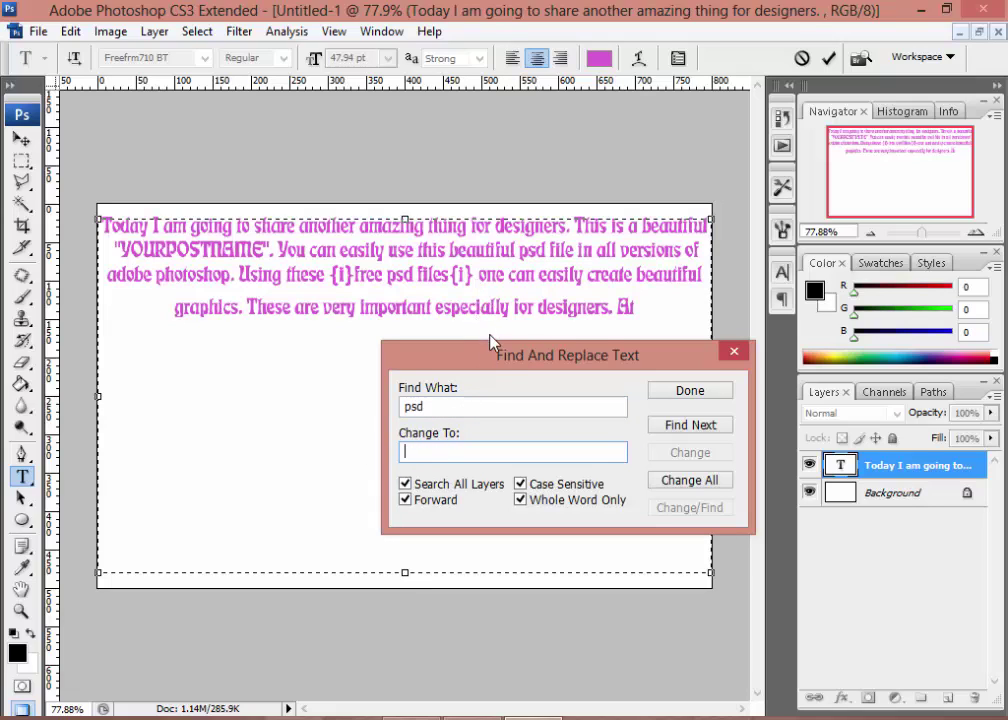
mouse_move(509, 362)
left_mouse_down()
mouse_move(507, 380)
mouse_move(505, 364)
left_mouse_up()
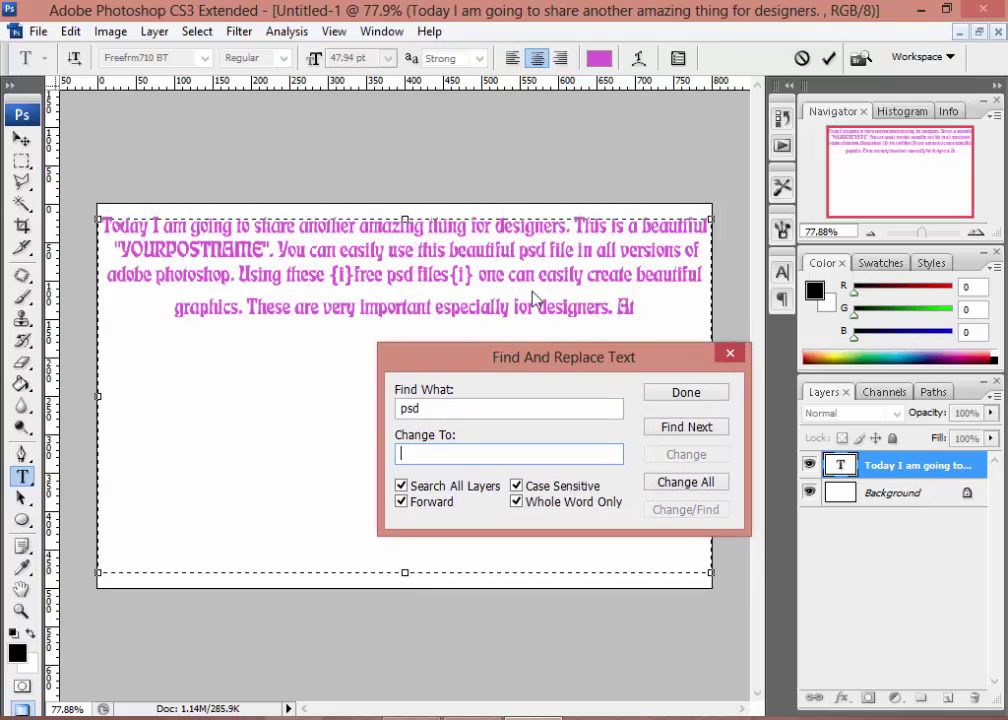
left_click(429, 408)
left_click(432, 453)
left_click(688, 427)
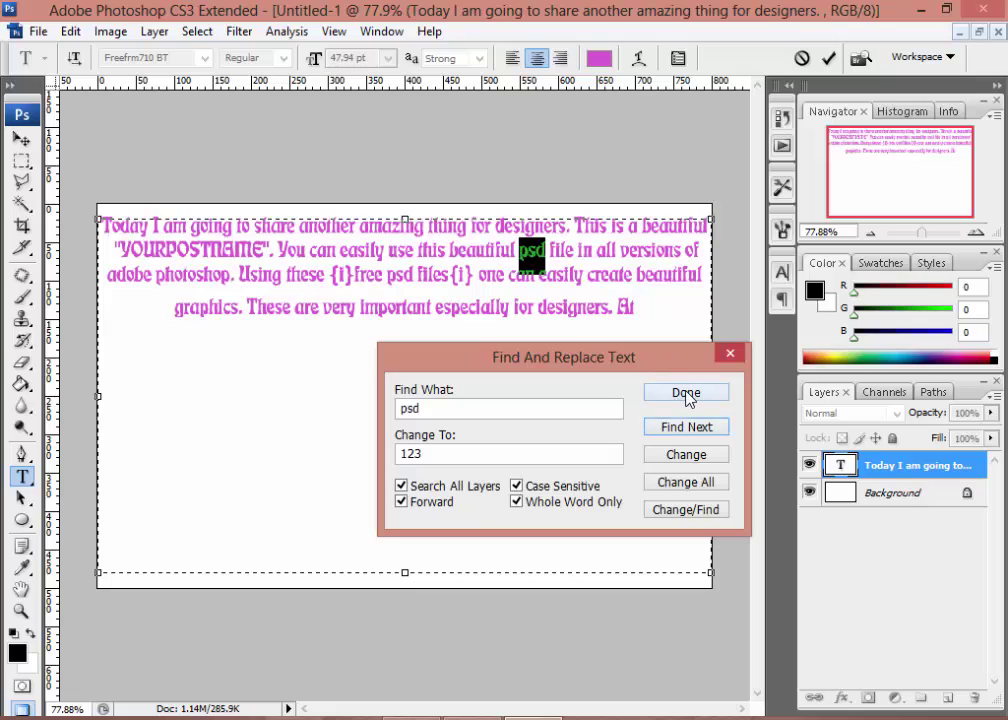
left_click(686, 393)
key("v")
Step: Replace every occurrence of psd in the paragraph with 123
left_click(70, 31)
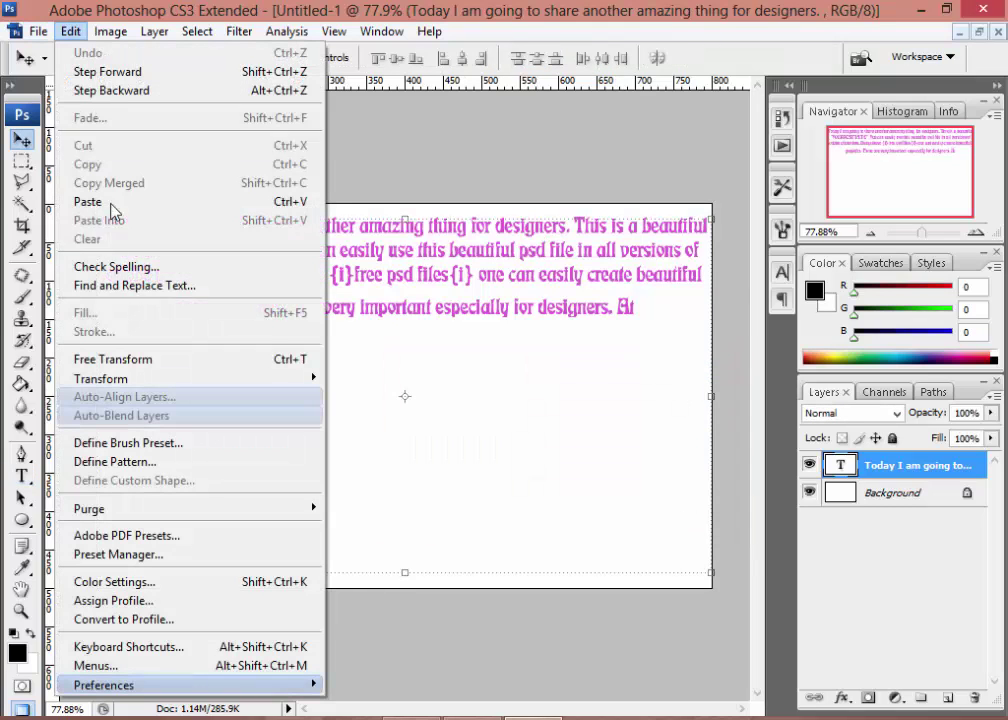
left_click(128, 286)
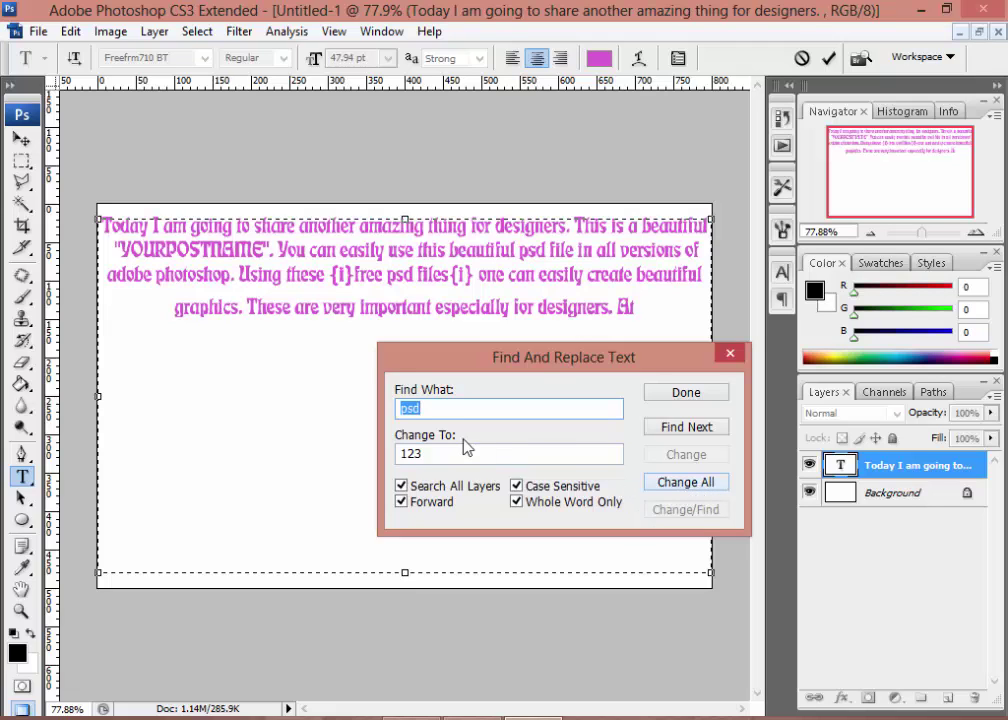
double_click(428, 452)
left_click(712, 494)
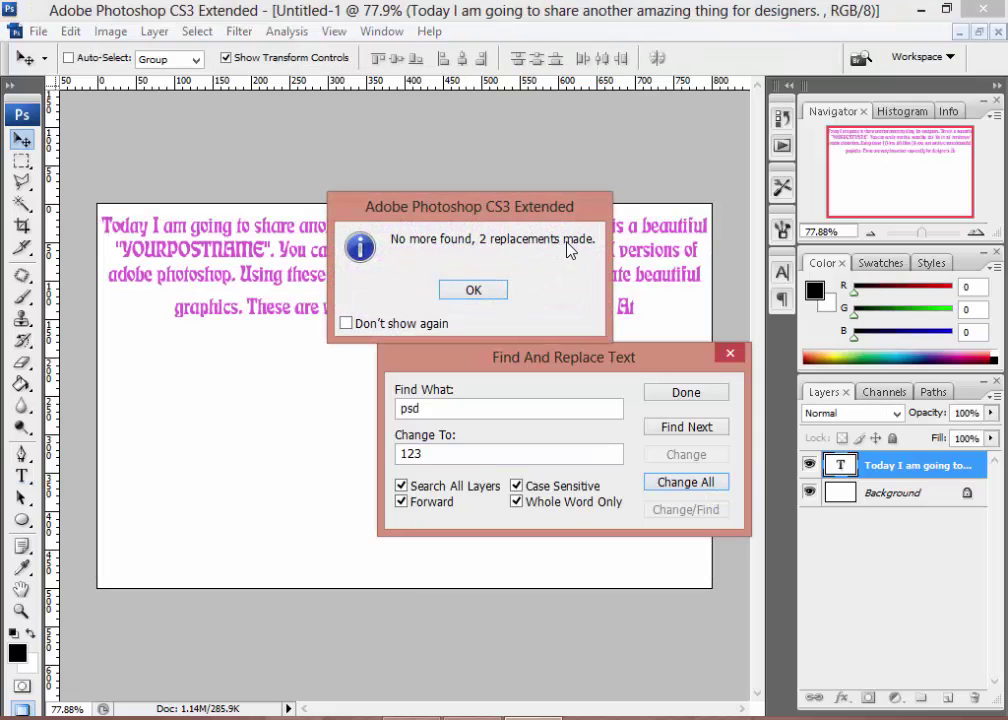
left_click(472, 292)
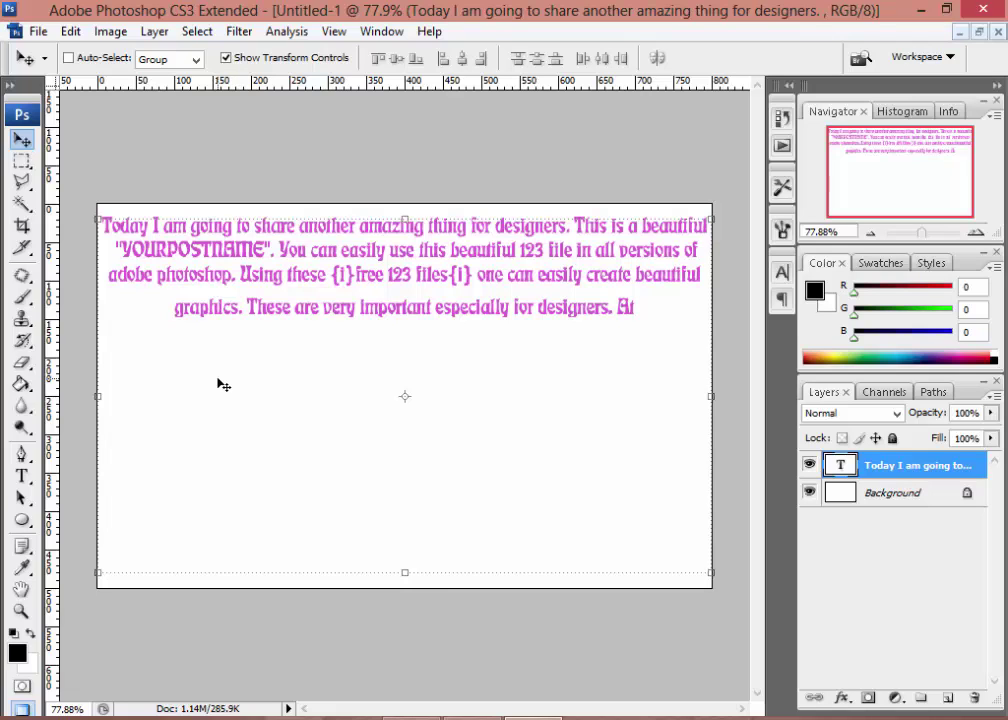
Step: Try to replace every occurrence of psd in the paragraph with PSD
left_click(62, 32)
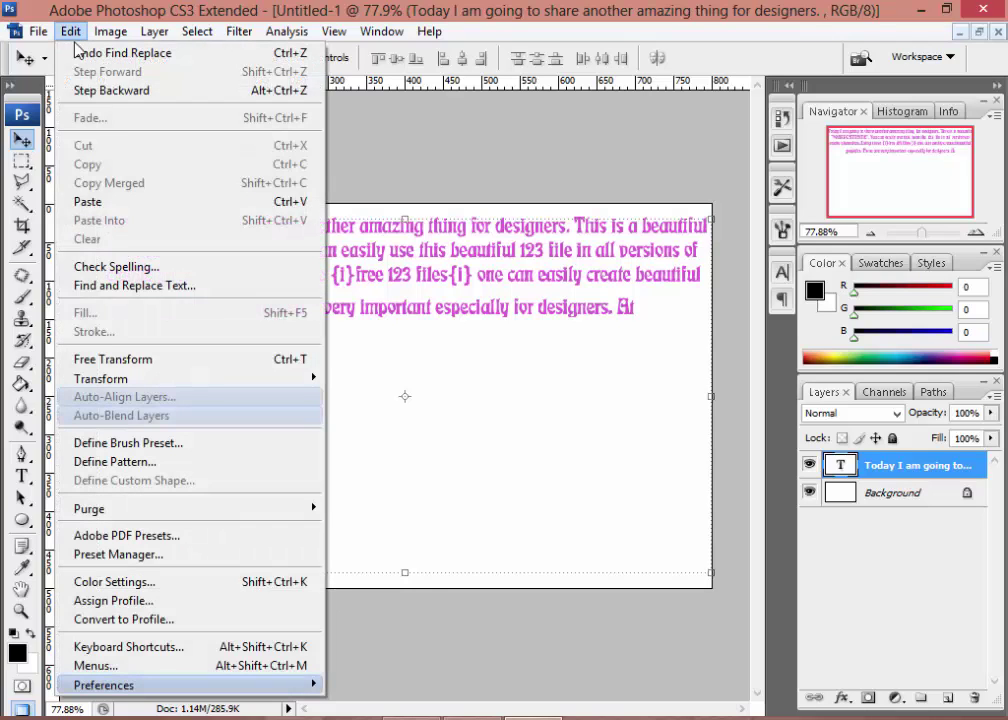
left_click(121, 286)
key("Tab")
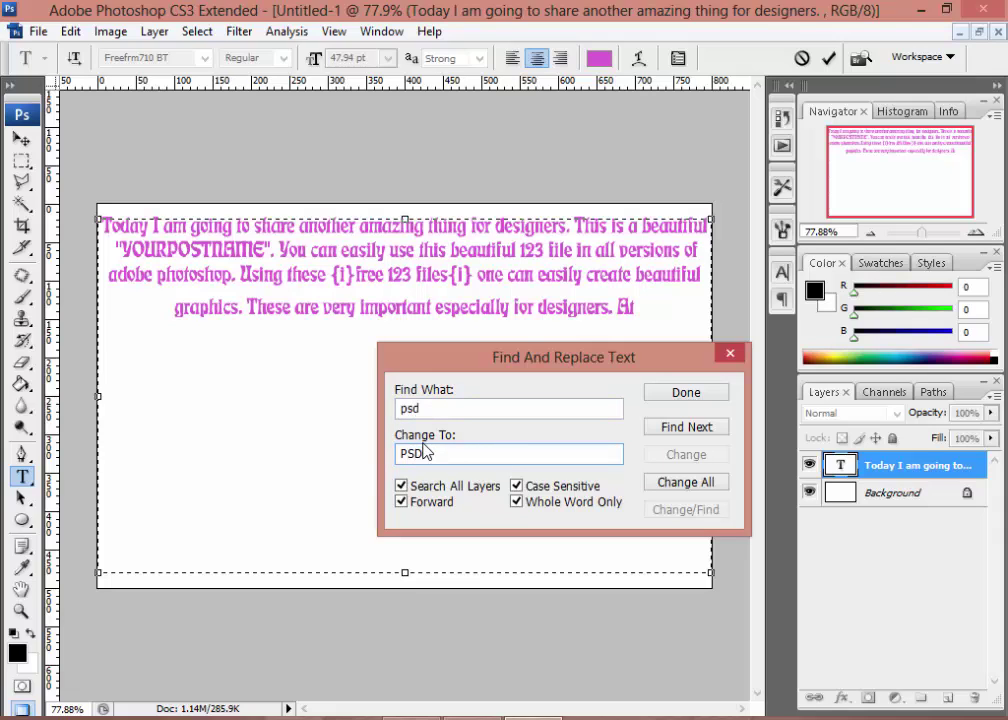
left_click(695, 488)
left_click(496, 294)
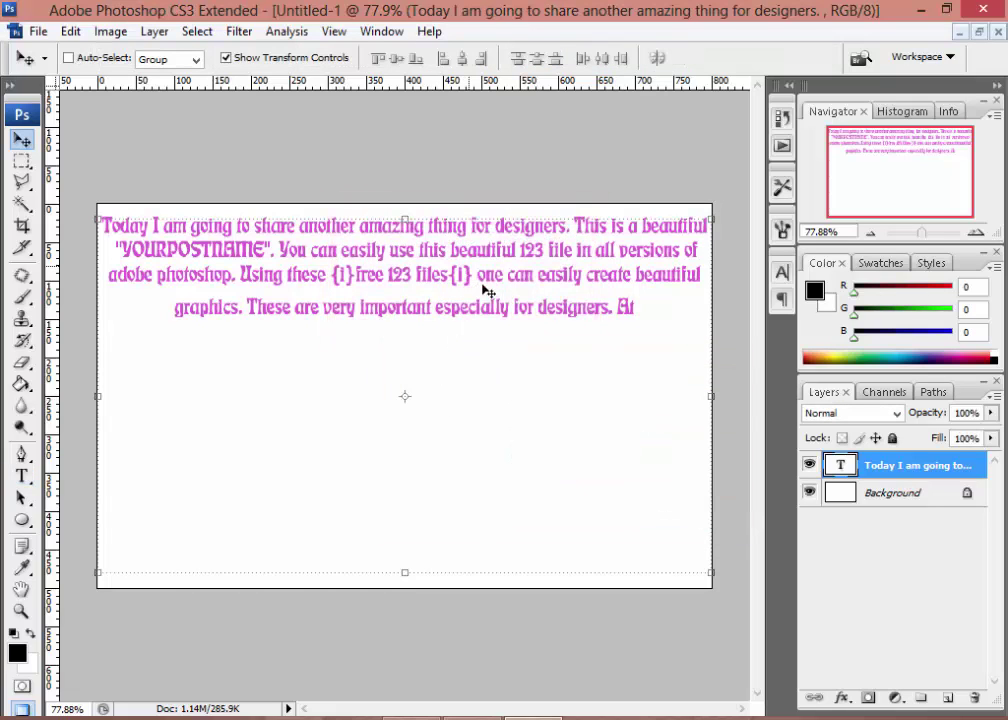
Step: Revert the document to its original blank Untitled-1 snapshot in the history
left_click(70, 31)
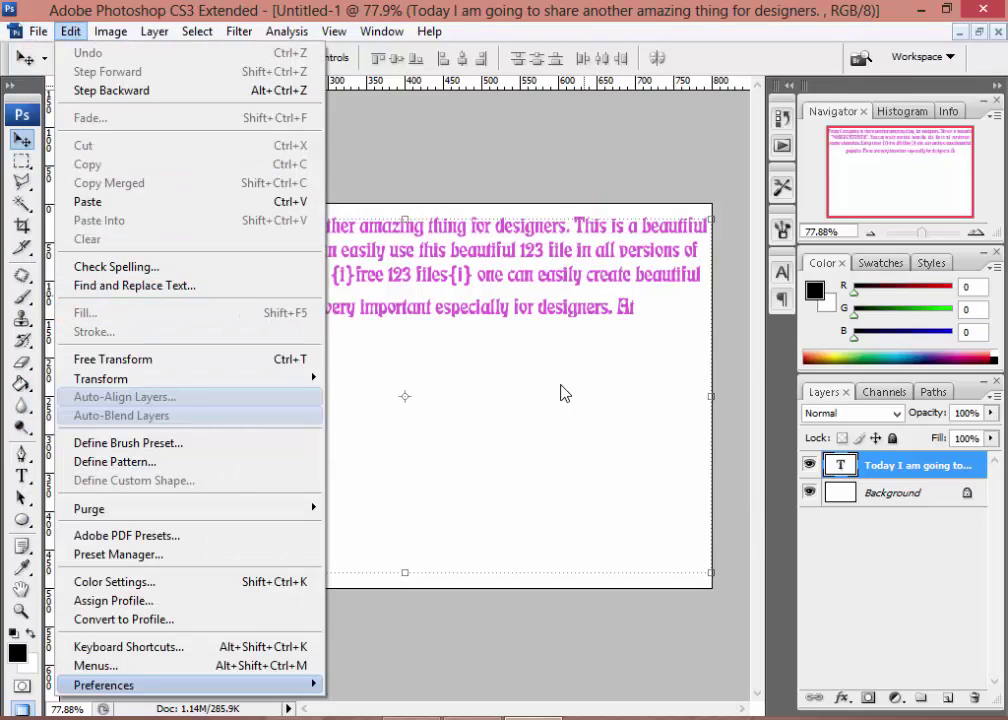
left_click(445, 308)
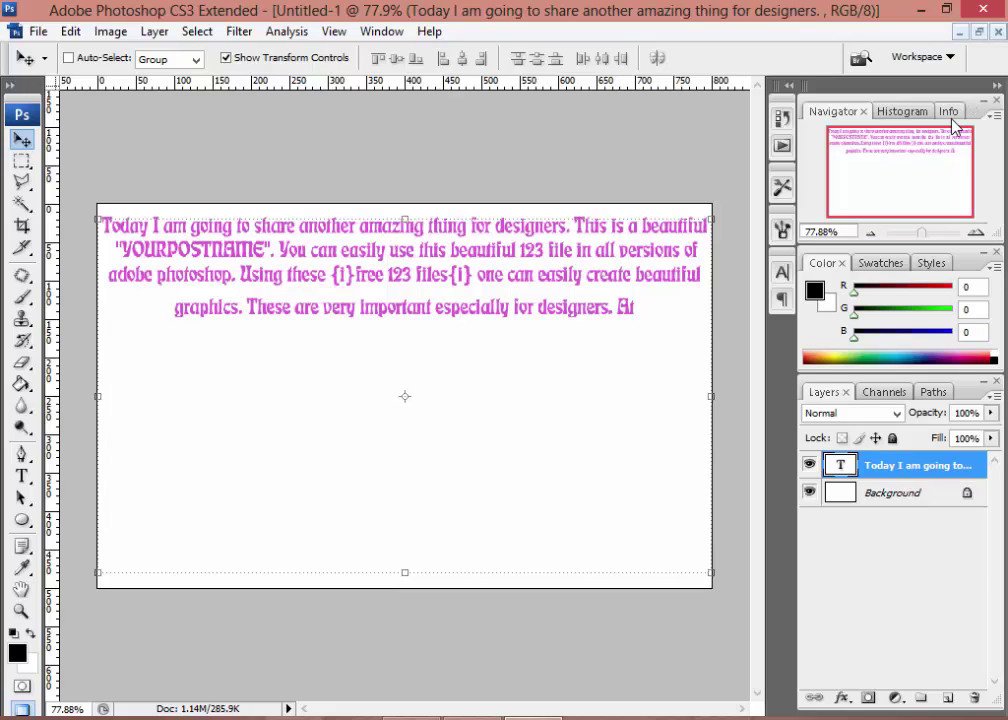
left_click(783, 117)
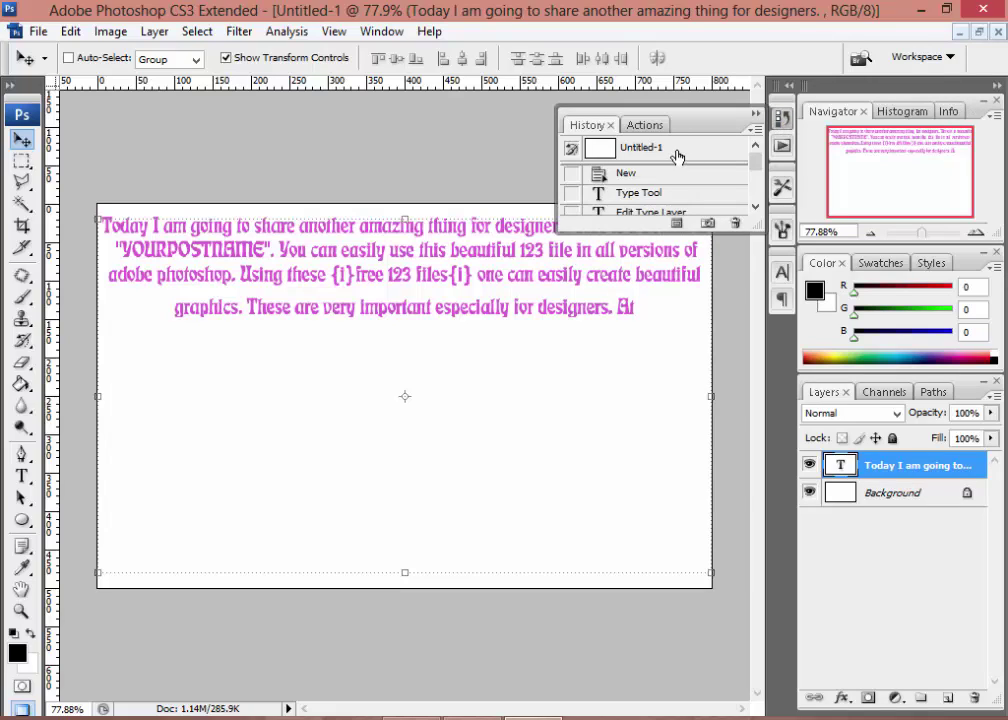
left_click(645, 147)
left_click(596, 100)
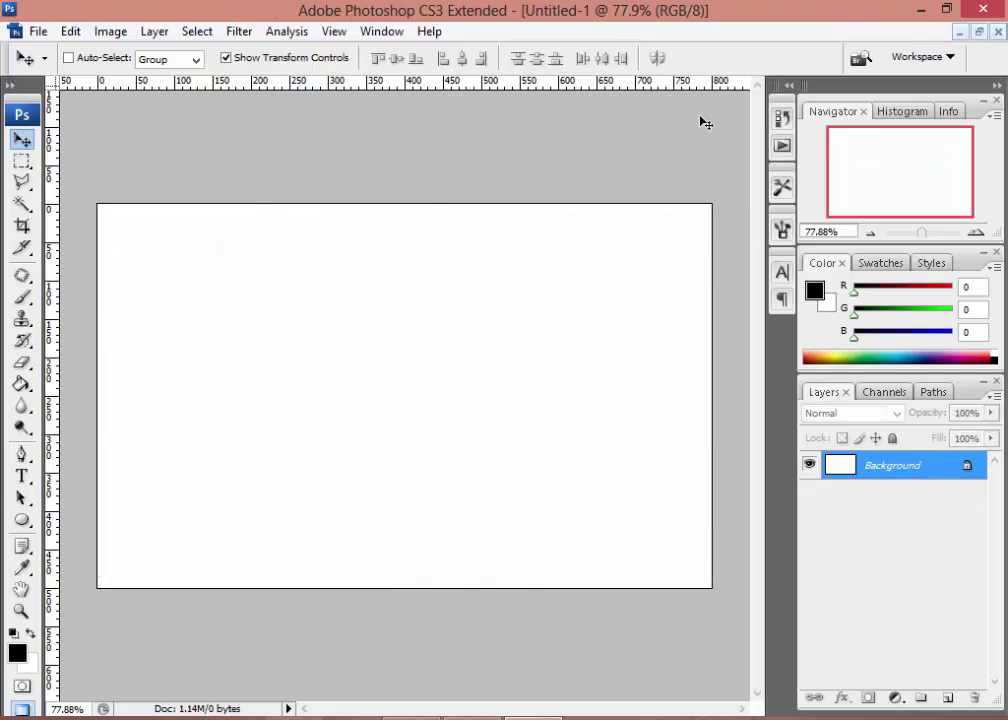
Step: Draw a rectangular marquee selection about 270 by 285 px on the left half of the blank canvas
left_click(21, 158)
left_click_drag(176, 246, 384, 466)
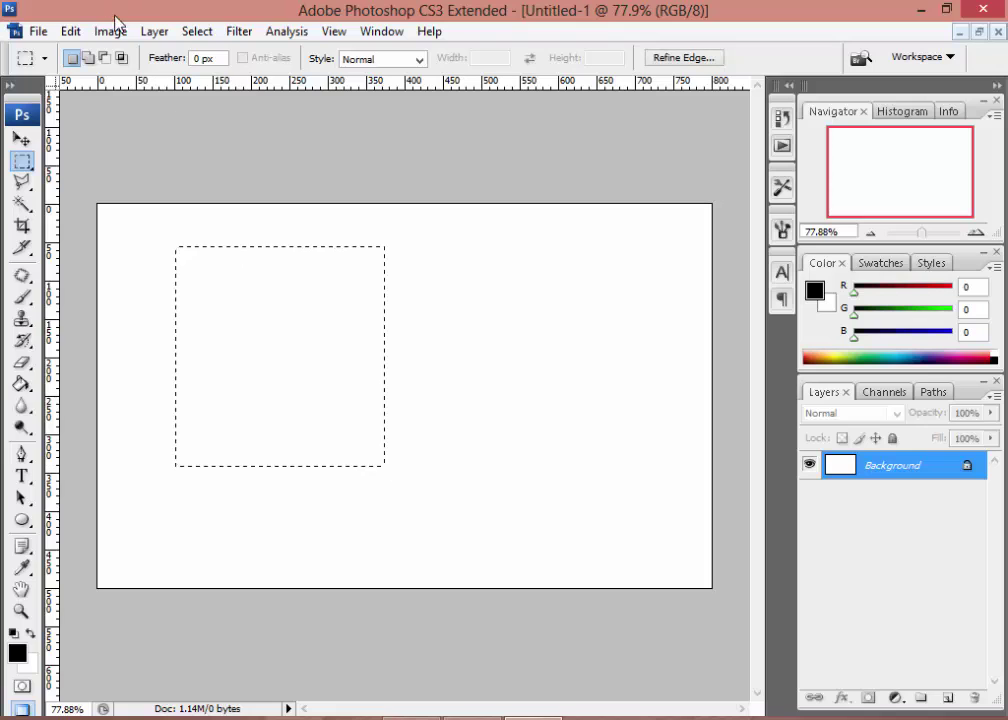
Step: Fill the rectangular selection with the foreground color in Normal mode at 100% opacity, and deselect it
left_click(110, 31)
left_click(72, 36)
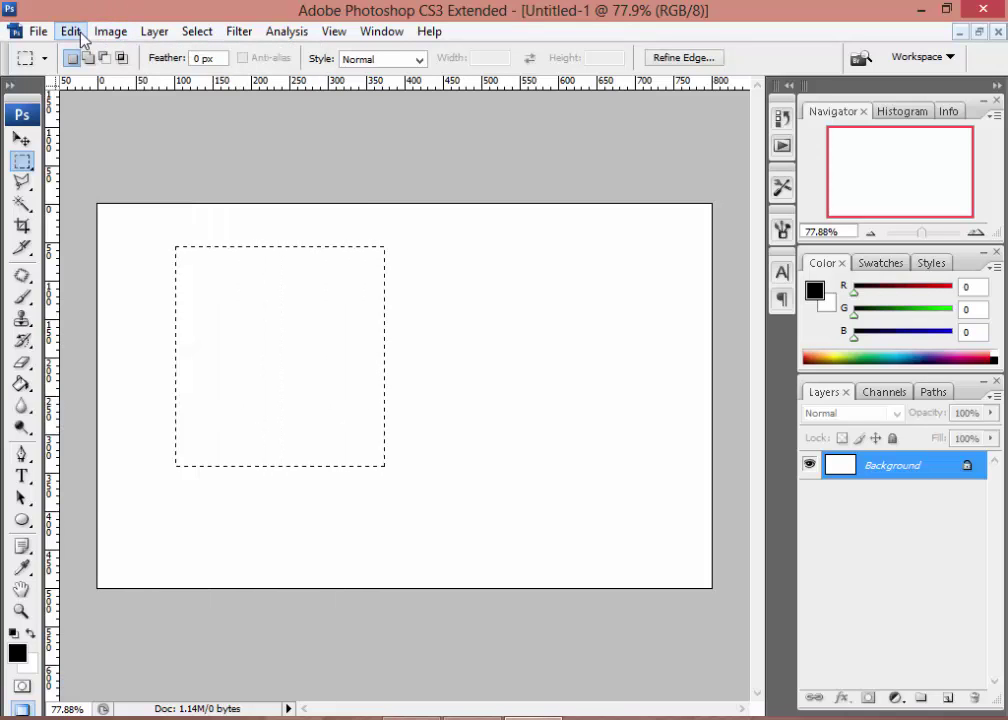
left_click(71, 33)
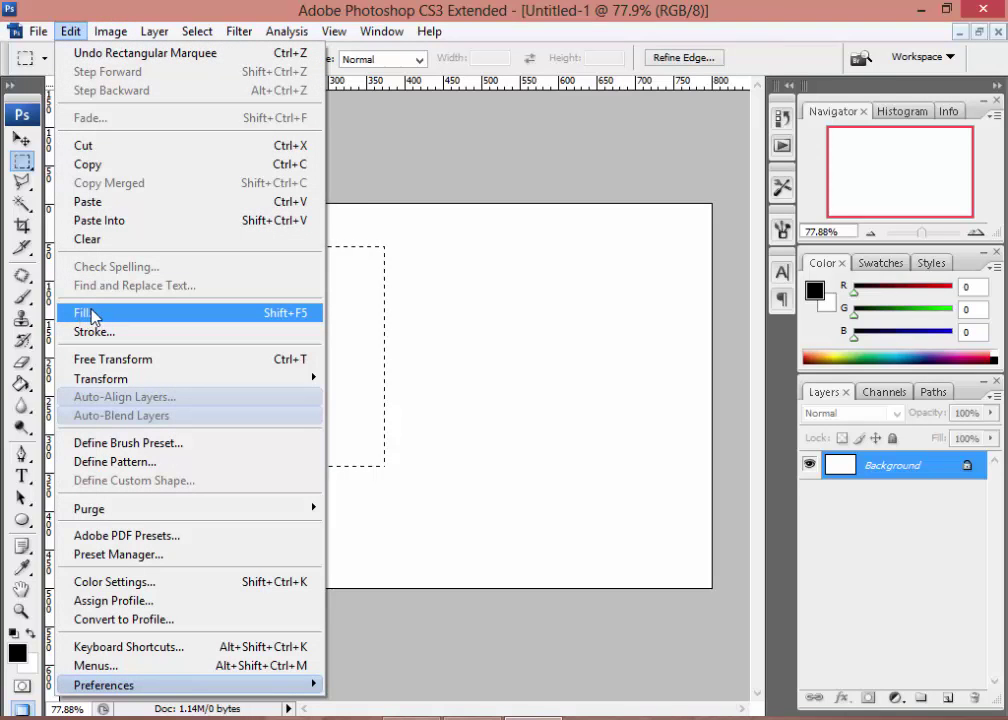
left_click(99, 316)
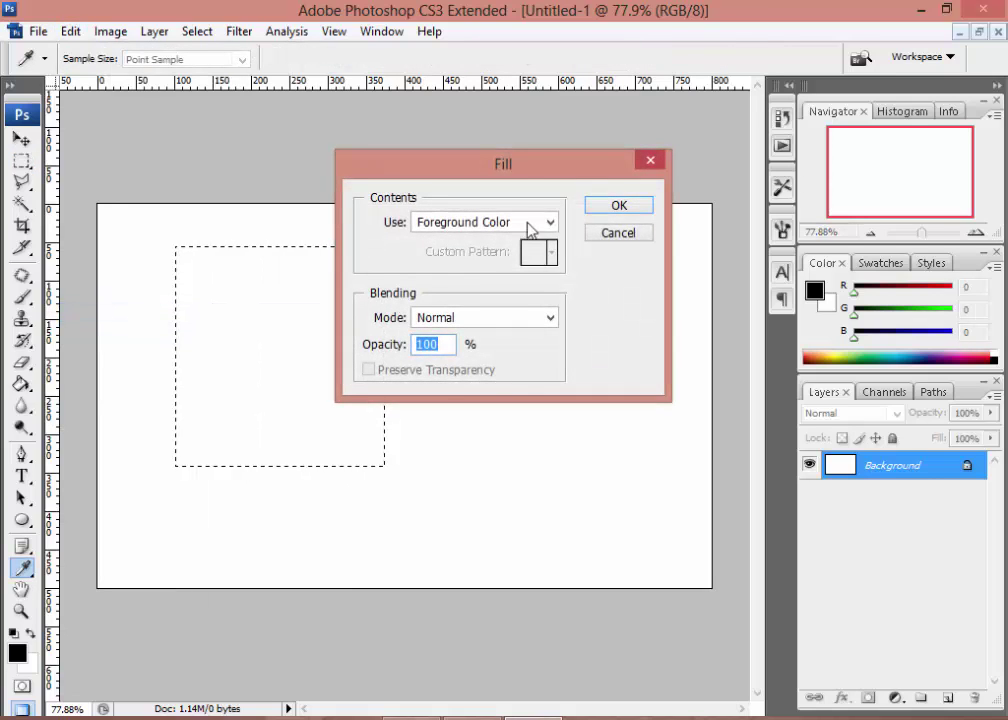
left_click(494, 232)
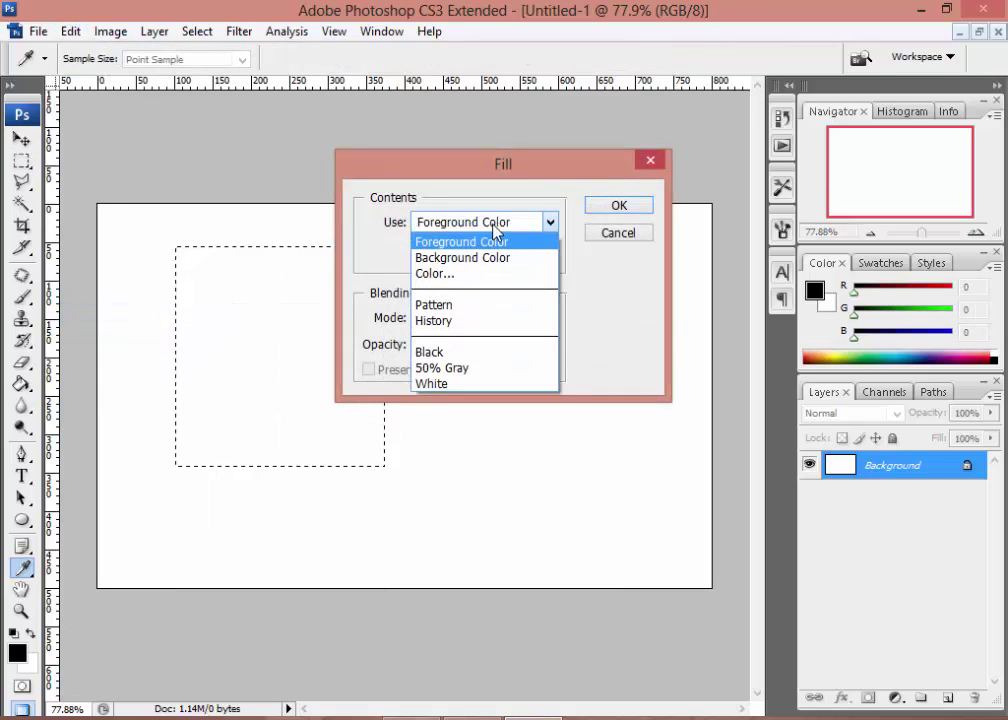
left_click(480, 243)
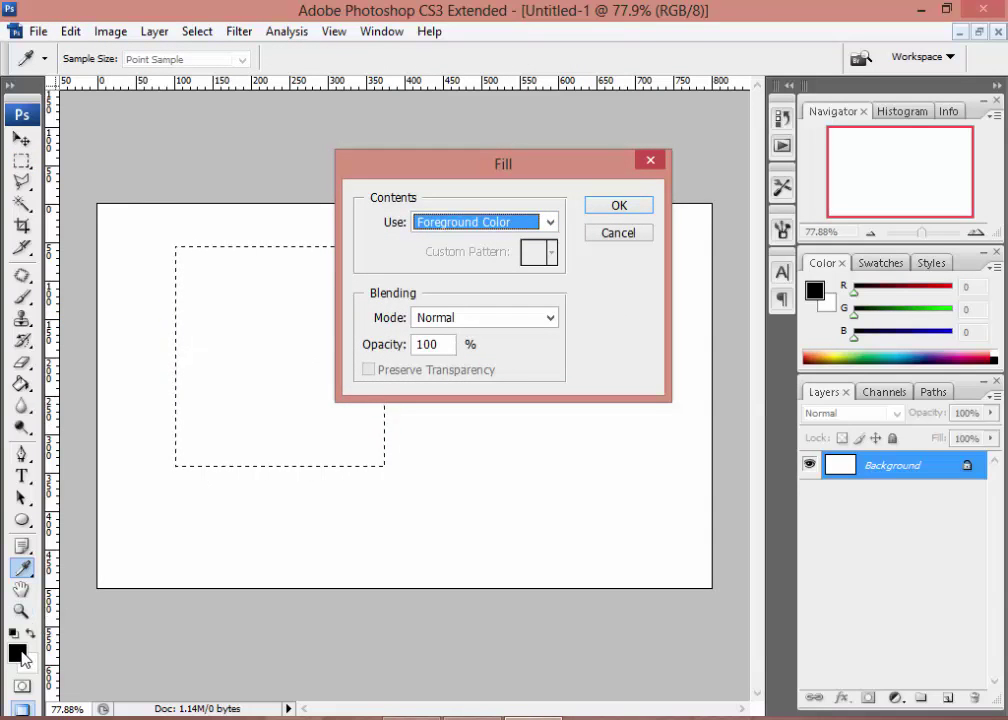
left_click(461, 324)
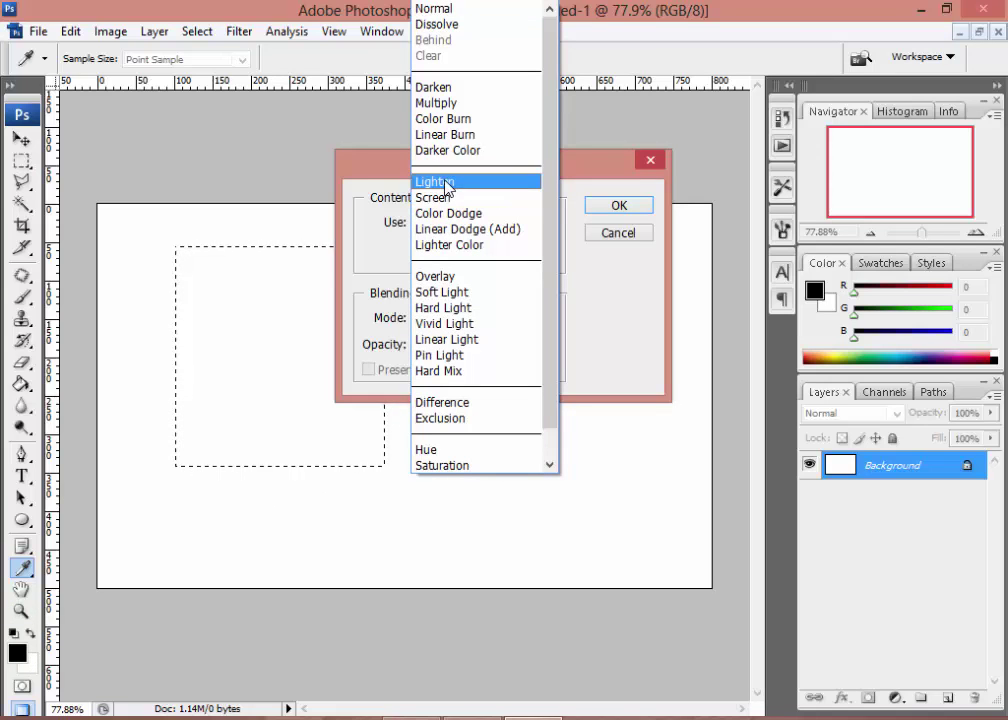
left_click(584, 316)
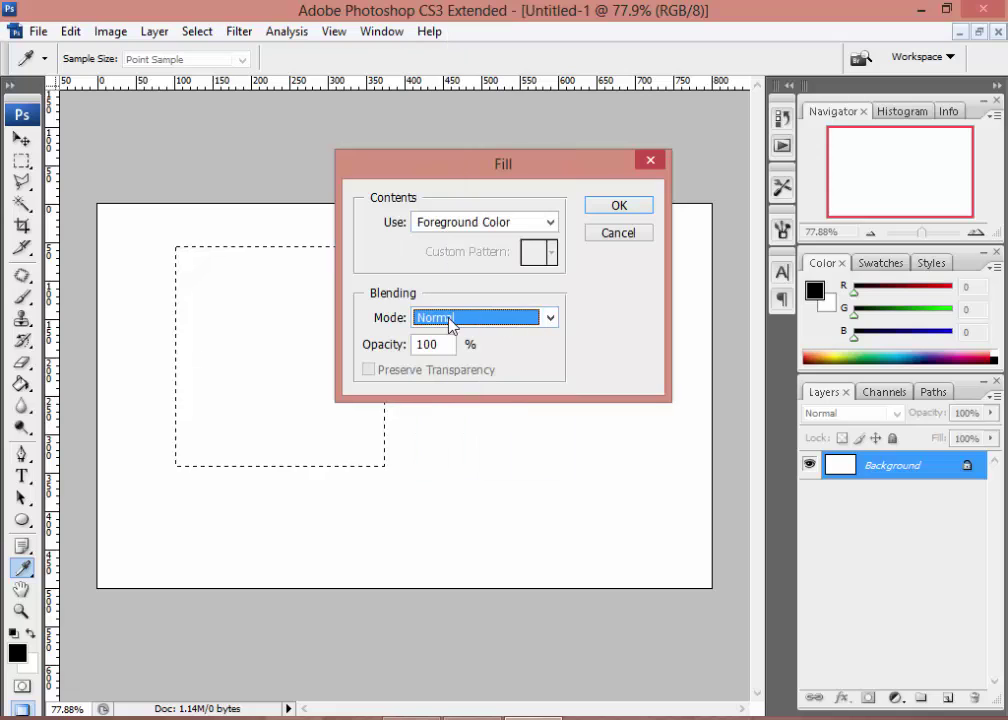
left_click(394, 345)
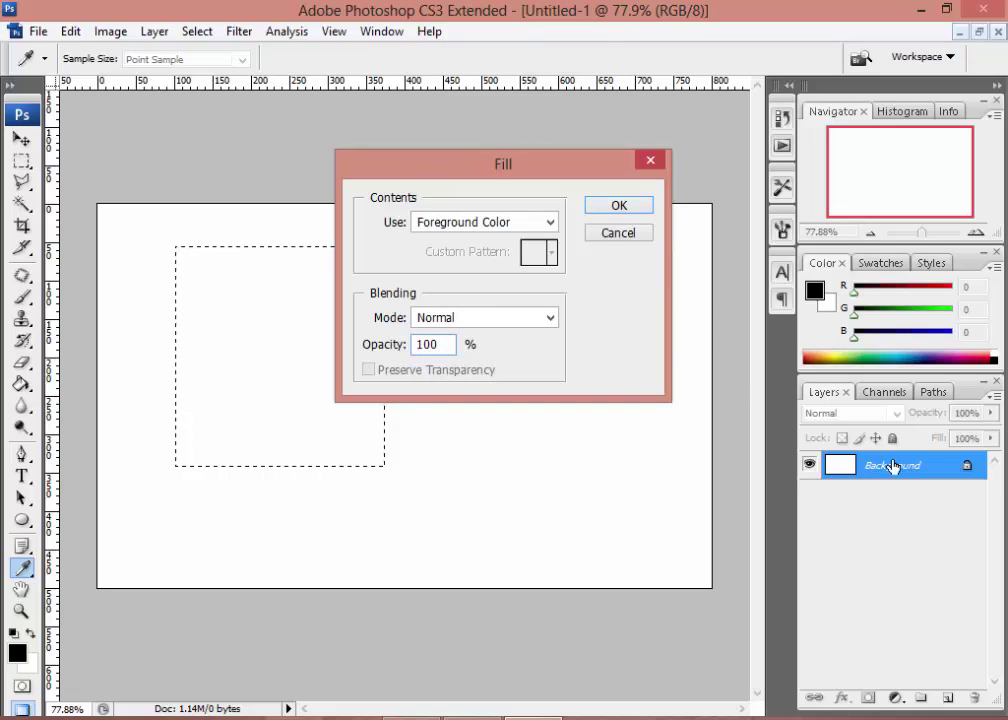
left_click(619, 205)
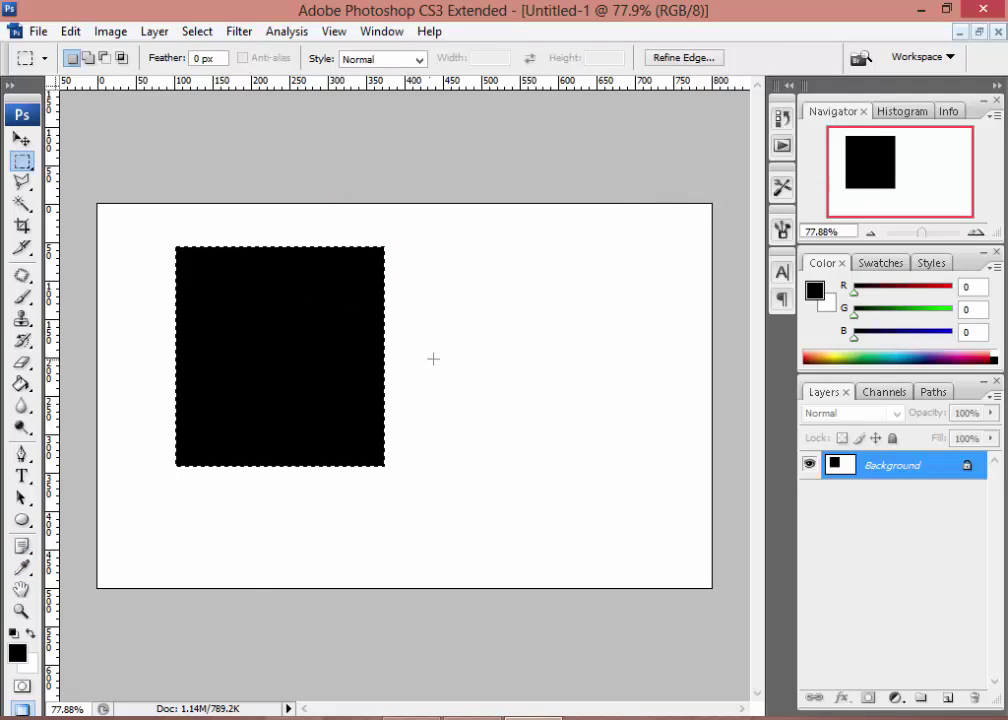
key("ctrl+d")
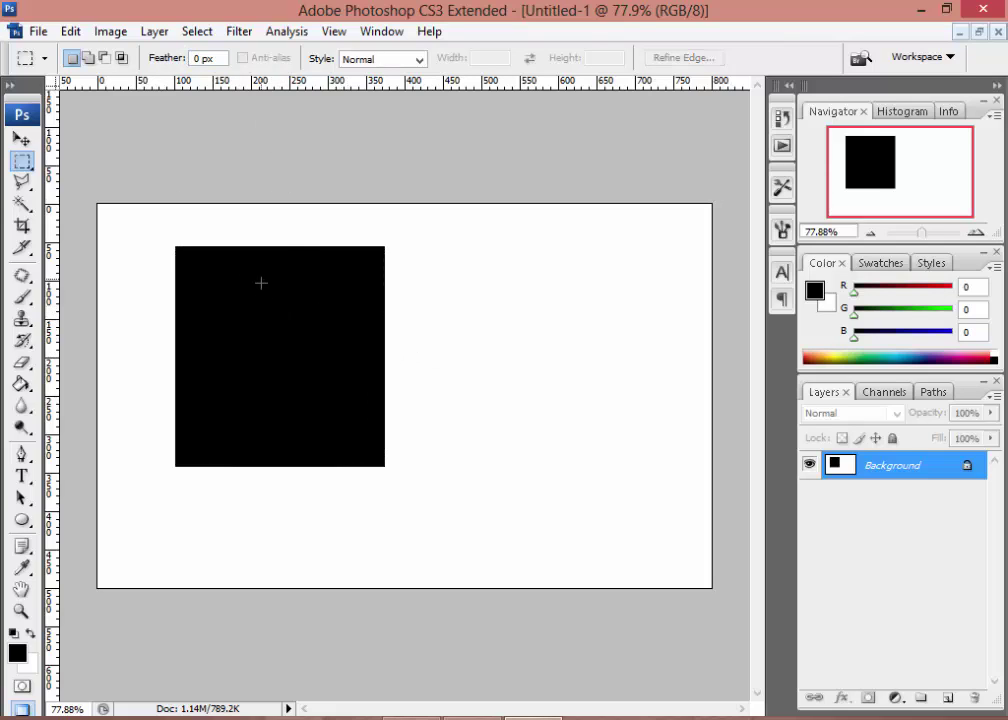
Step: Select a four-sided area right of the black rectangle with the Polygonal Lasso and fill it with the foreground color
left_click(21, 181)
left_click(495, 468)
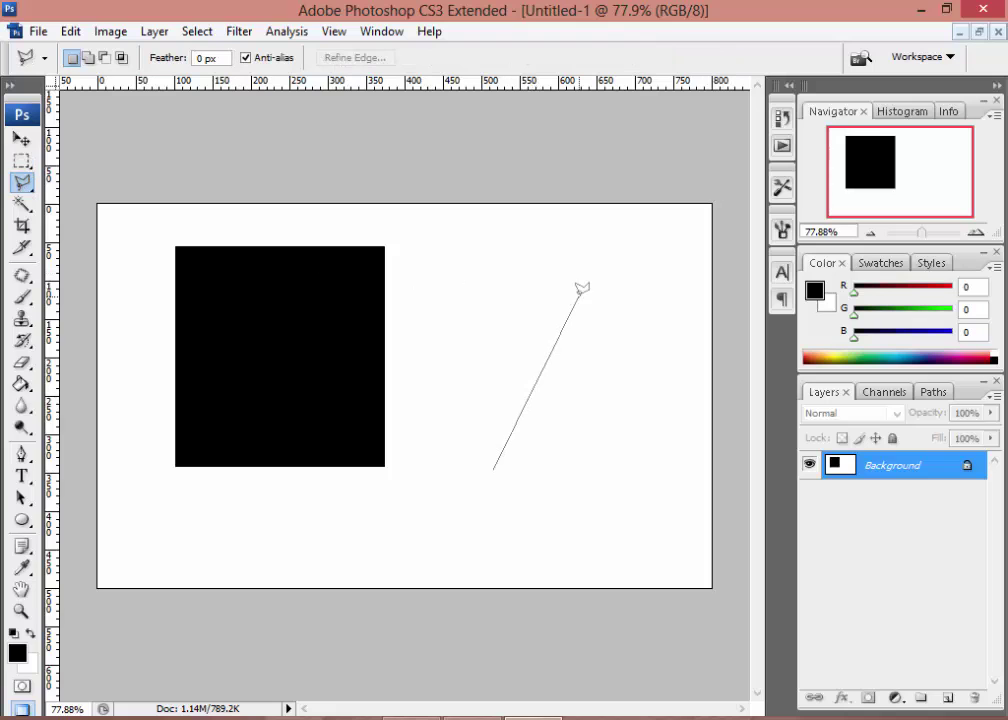
left_click(579, 296)
left_click(684, 403)
left_click(629, 565)
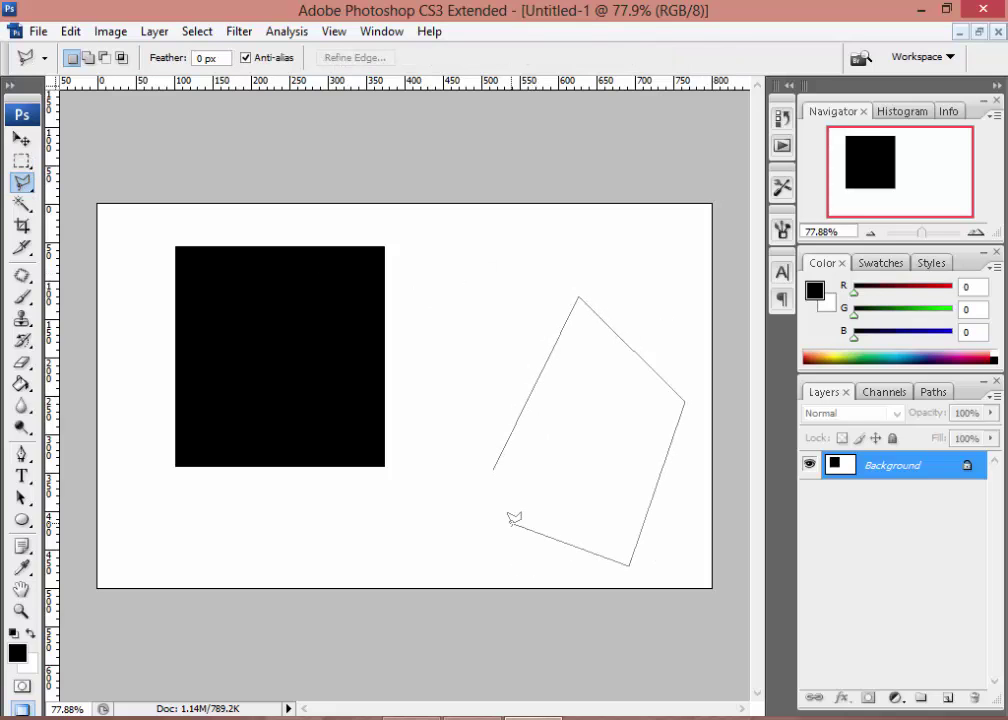
left_click(497, 465)
right_click(623, 394)
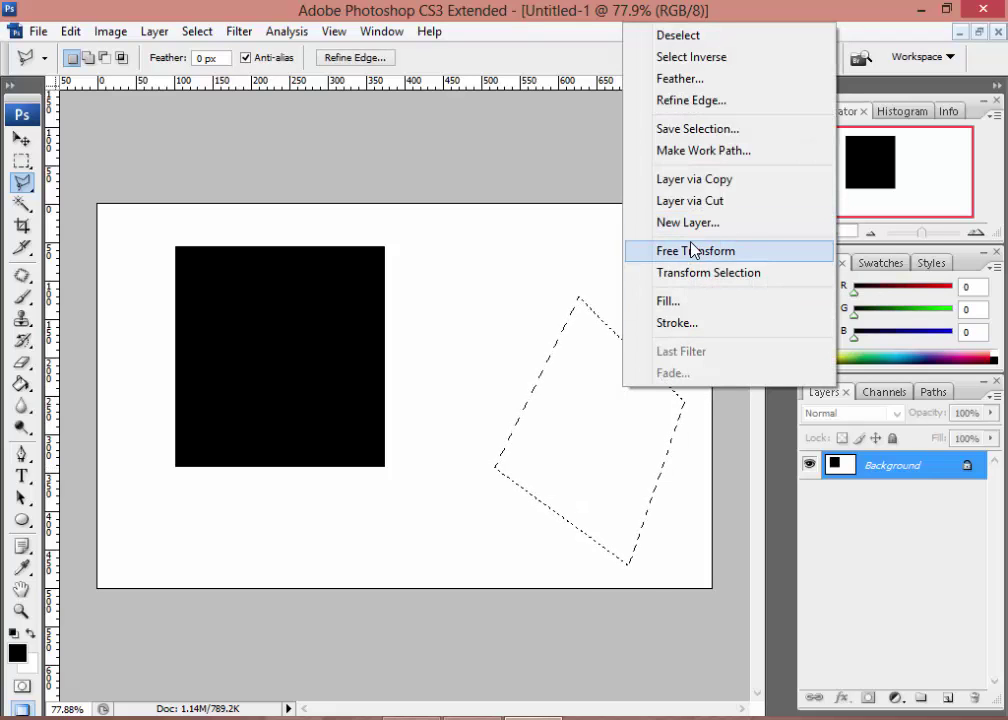
left_click(679, 300)
left_click(599, 209)
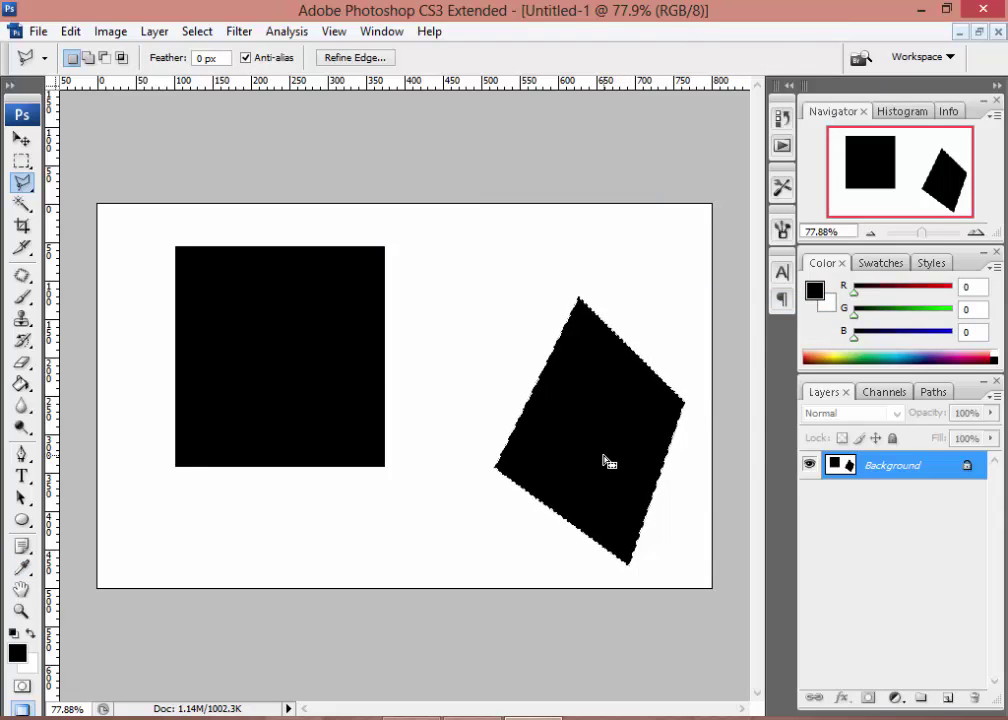
Step: Undo both fills and the lasso selection, stepping back to the rectangular marquee selection
key("ctrl+alt+z")
key("ctrl+alt+z")
key("ctrl+alt+z")
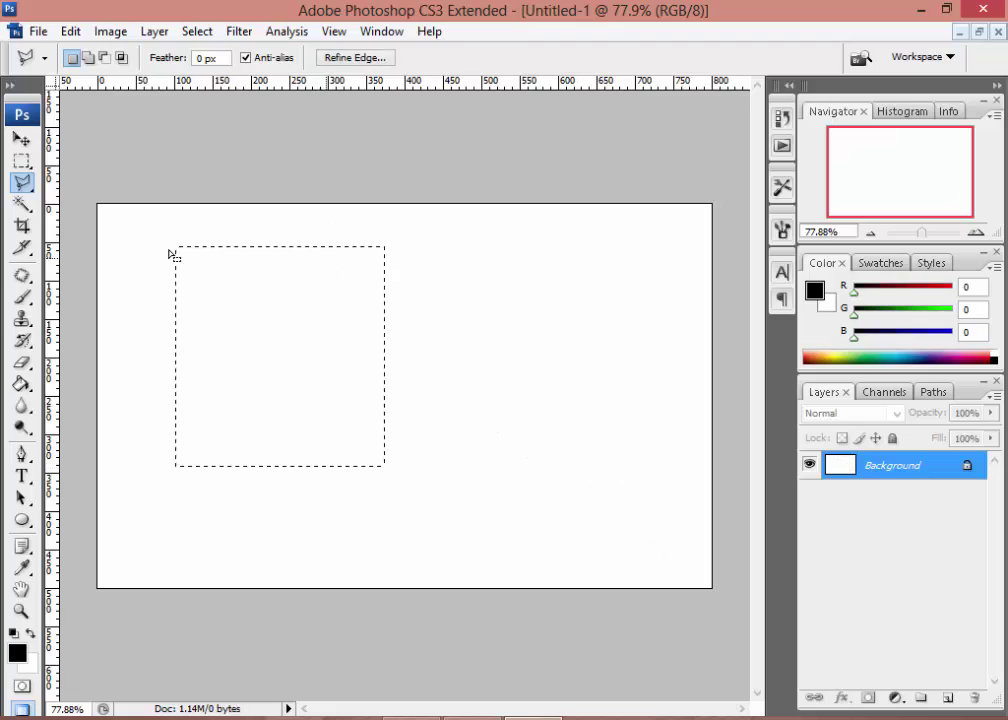
Step: Start a stroke on the rectangular selection with a width of 10 px and red (R 241, G 26, B 26) as its color
right_click(312, 356)
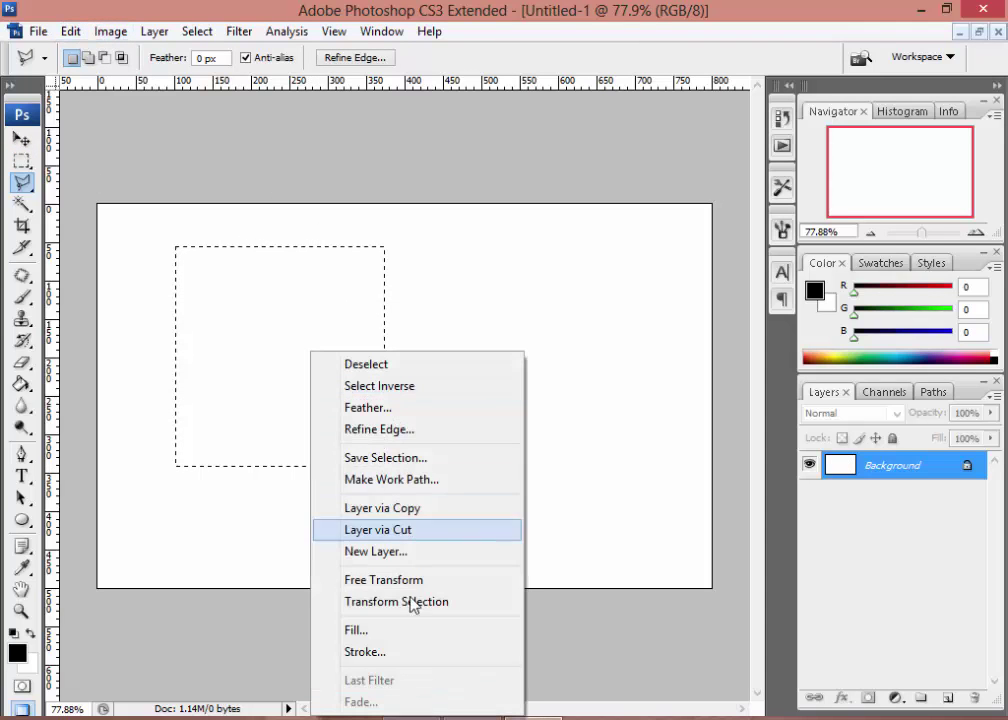
left_click(376, 656)
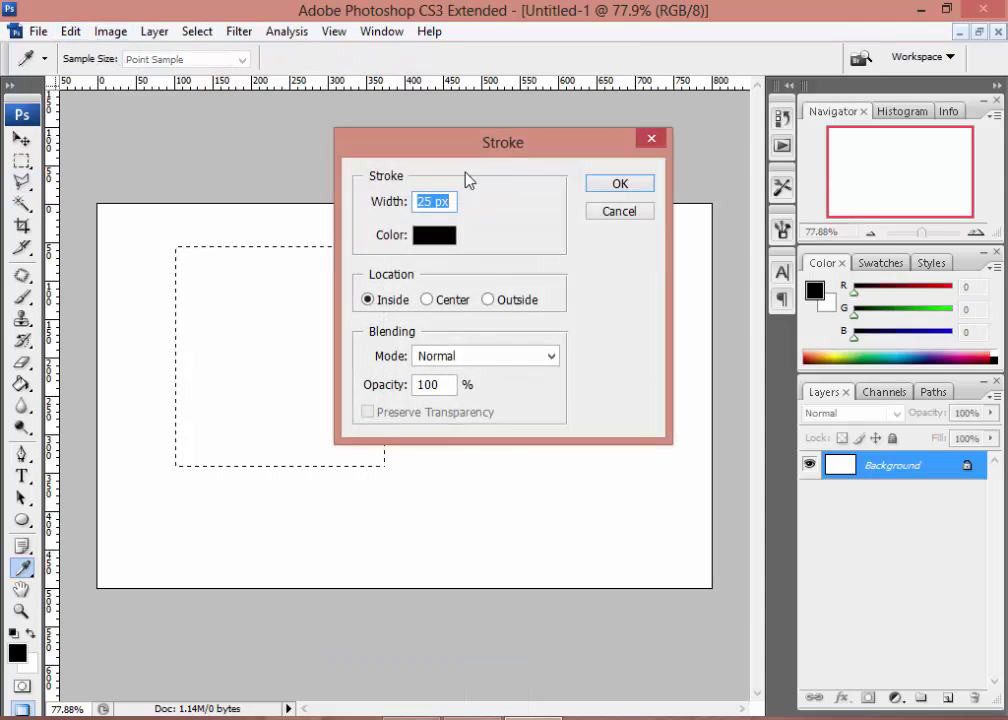
left_click_drag(478, 155, 577, 163)
left_click(525, 209)
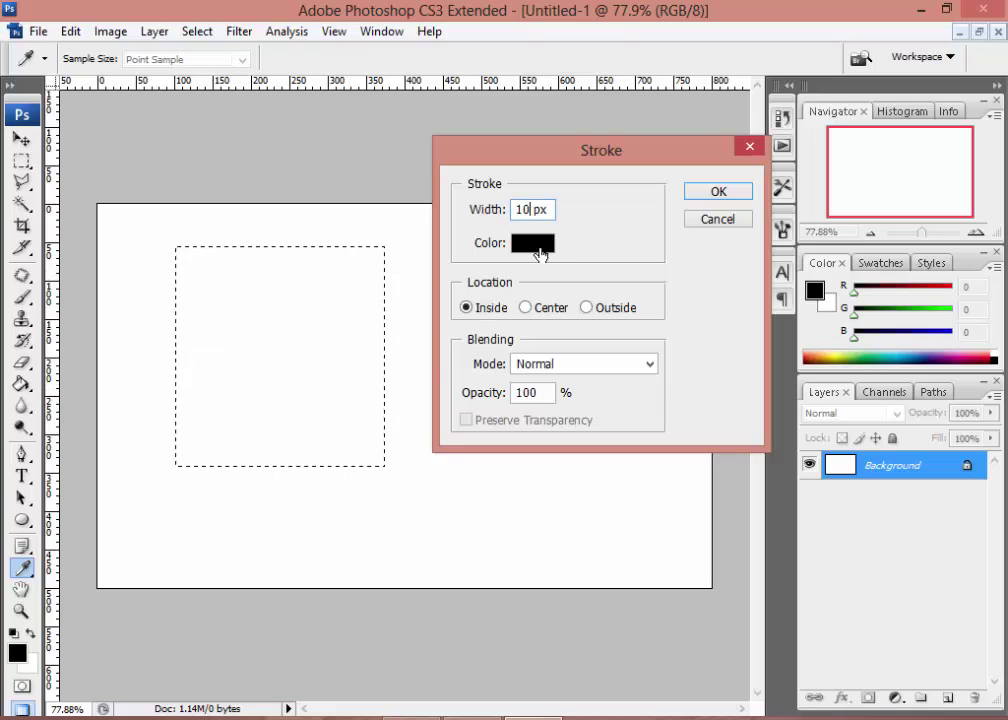
left_click(540, 255)
left_click(757, 454)
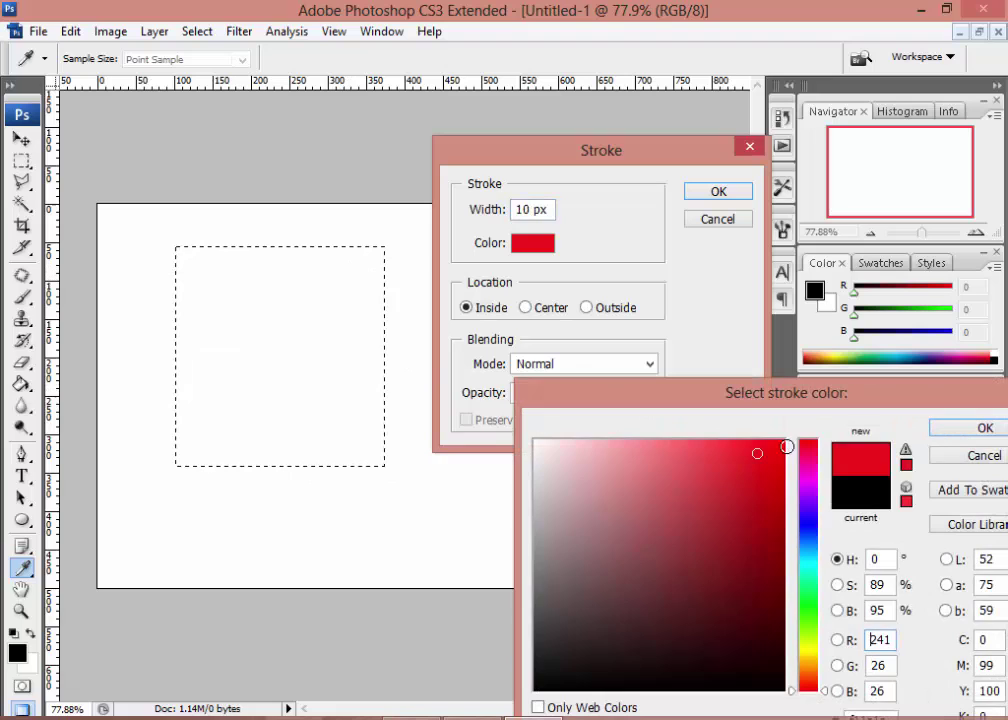
left_click(965, 430)
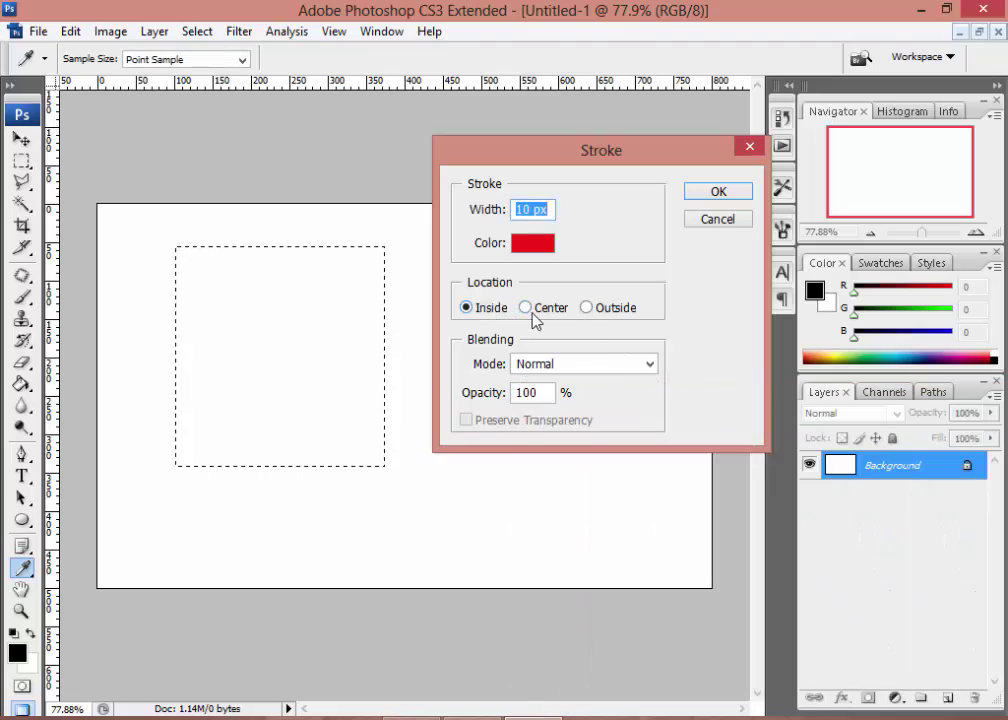
Step: Set the stroke location to Outside and its opacity to 100%, and apply the stroke
left_click(527, 309)
left_click(590, 309)
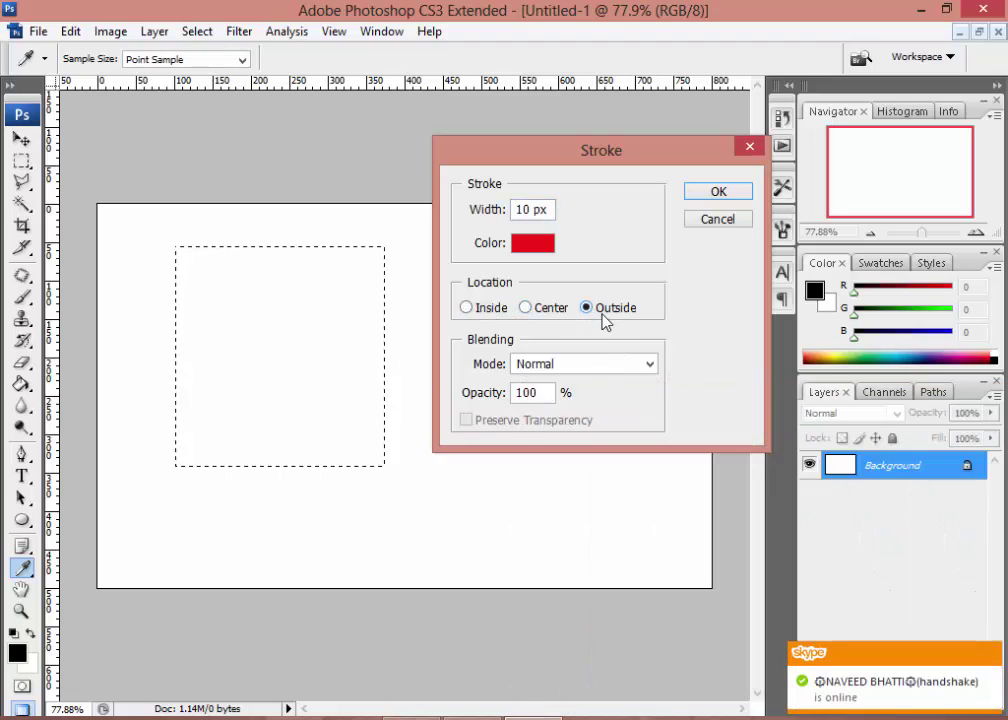
double_click(539, 393)
type("100")
left_click(716, 191)
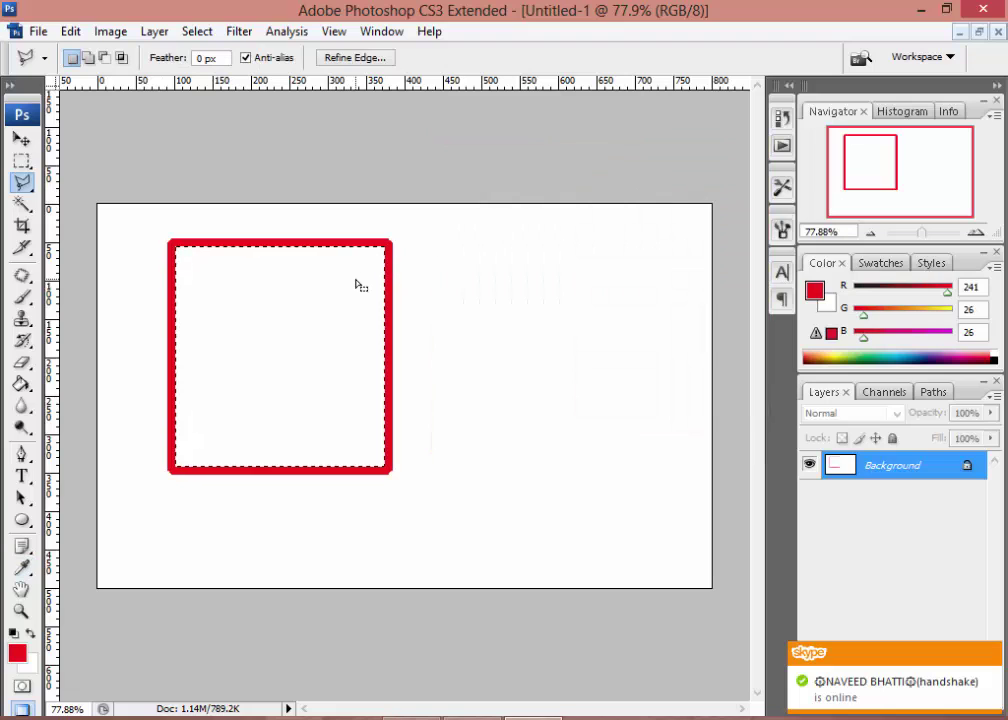
Step: Deselect the stroked rectangle, restore the selection with Reselect, and deselect it again
key("ctrl+d")
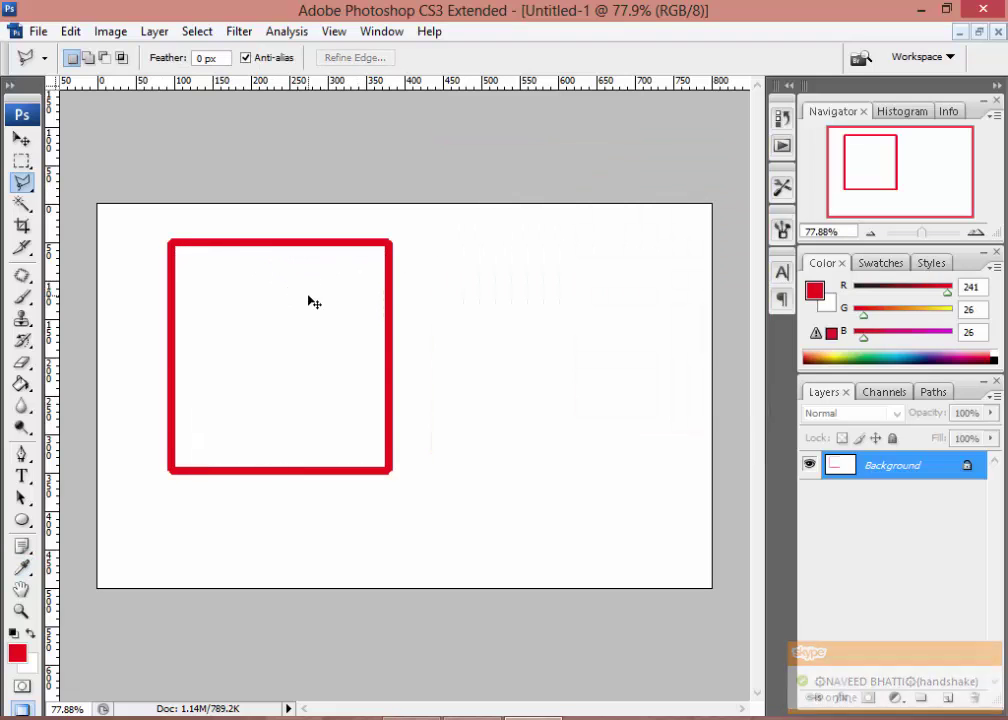
key("ctrl+shift+d")
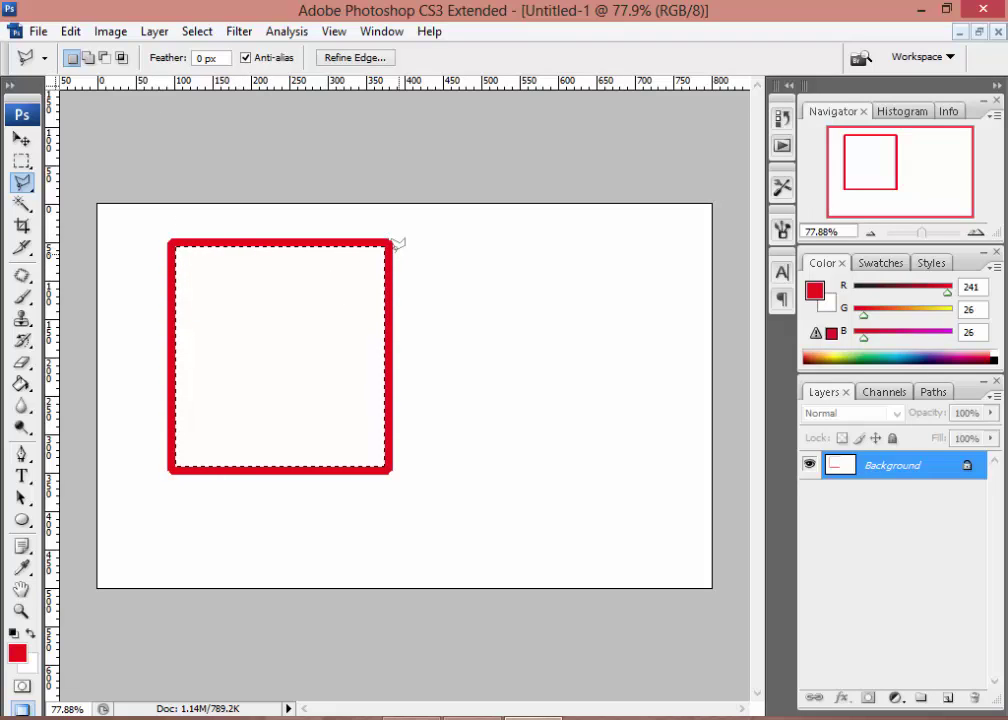
key("ctrl+d")
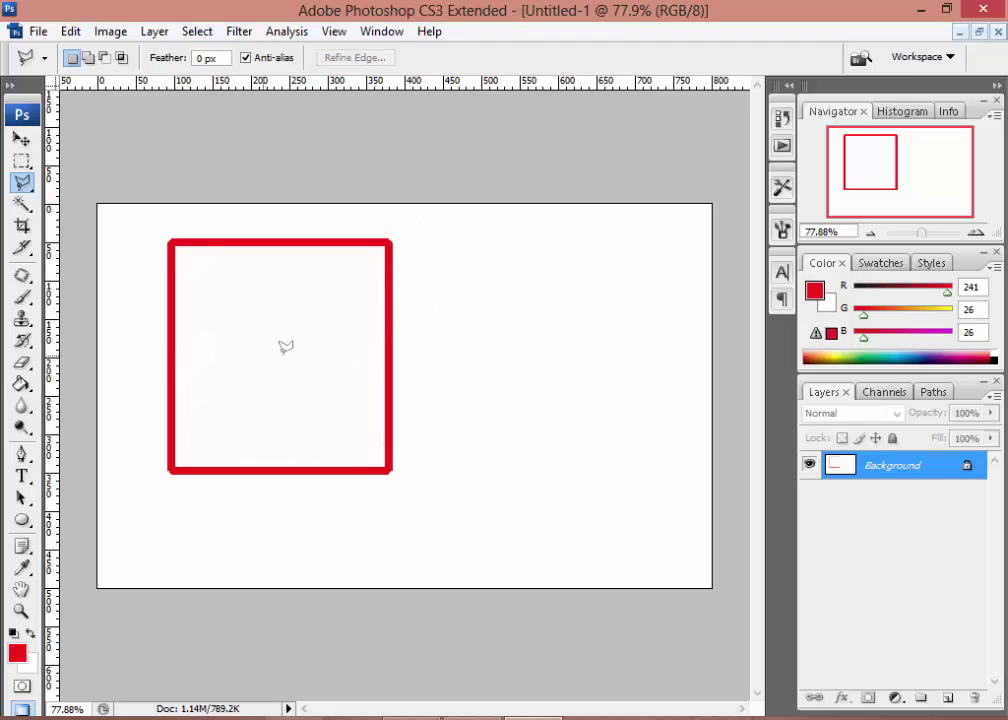
Step: Draw a small triangular Polygonal Lasso selection inside the red frame, starting at its left edge
left_click(172, 352)
left_click(241, 321)
left_click(215, 432)
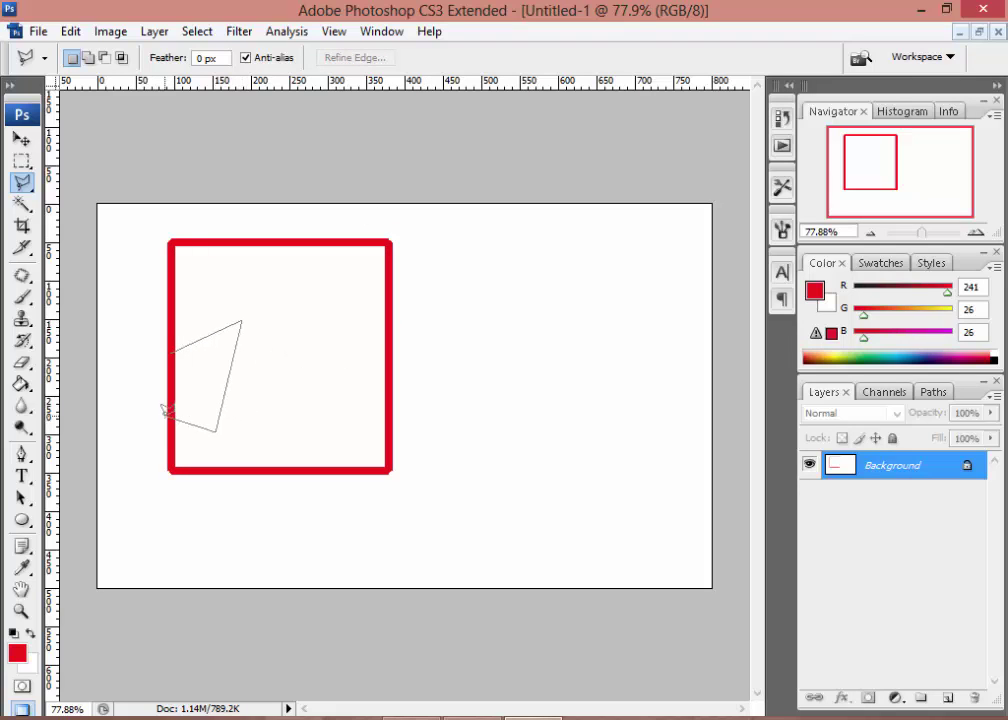
left_click(183, 343)
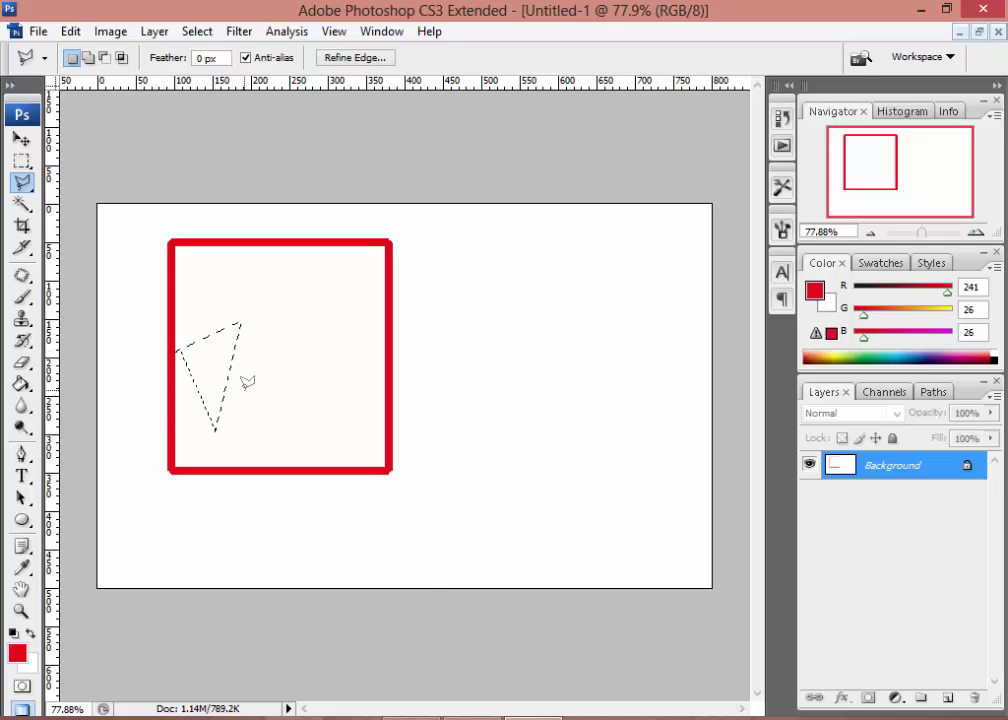
Step: Stroke the triangular selection inside the red frame with a 2 px red outline placed outside at 100% opacity
right_click(214, 350)
left_click(292, 651)
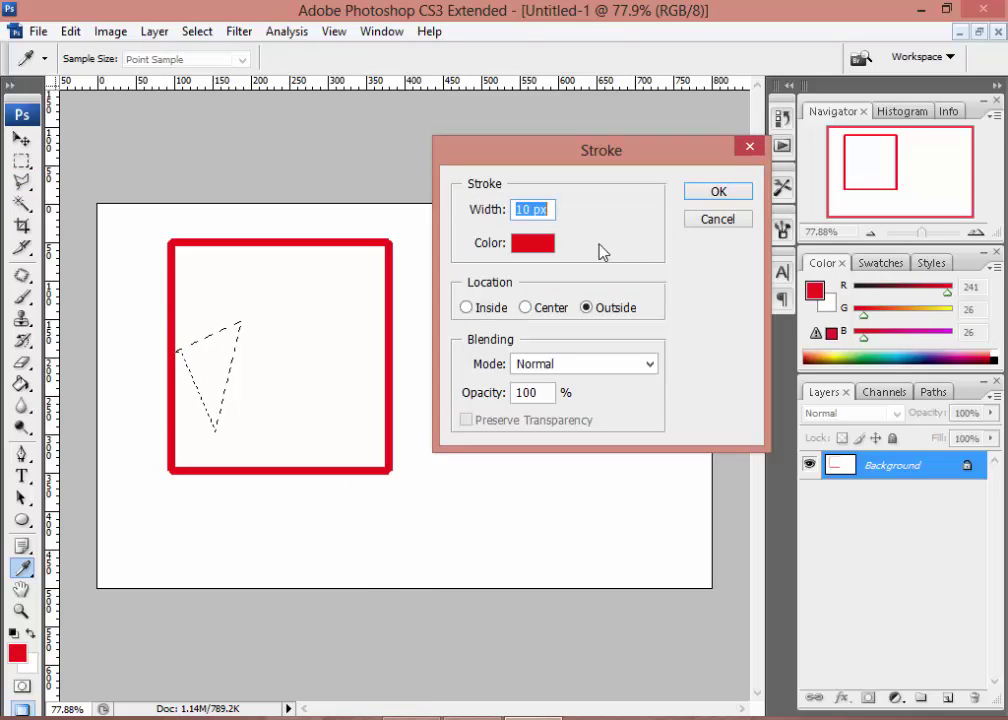
type("2")
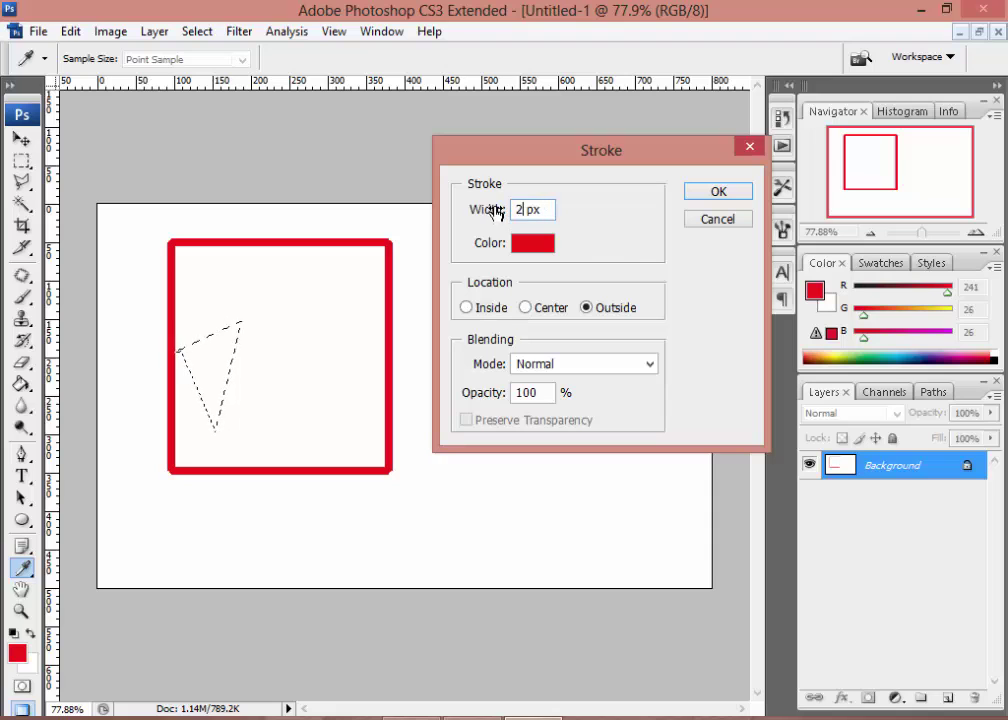
left_click(718, 192)
Step: Make a tiny Polygonal Lasso selection in the right half of the red frame and switch to the Move tool
key("l")
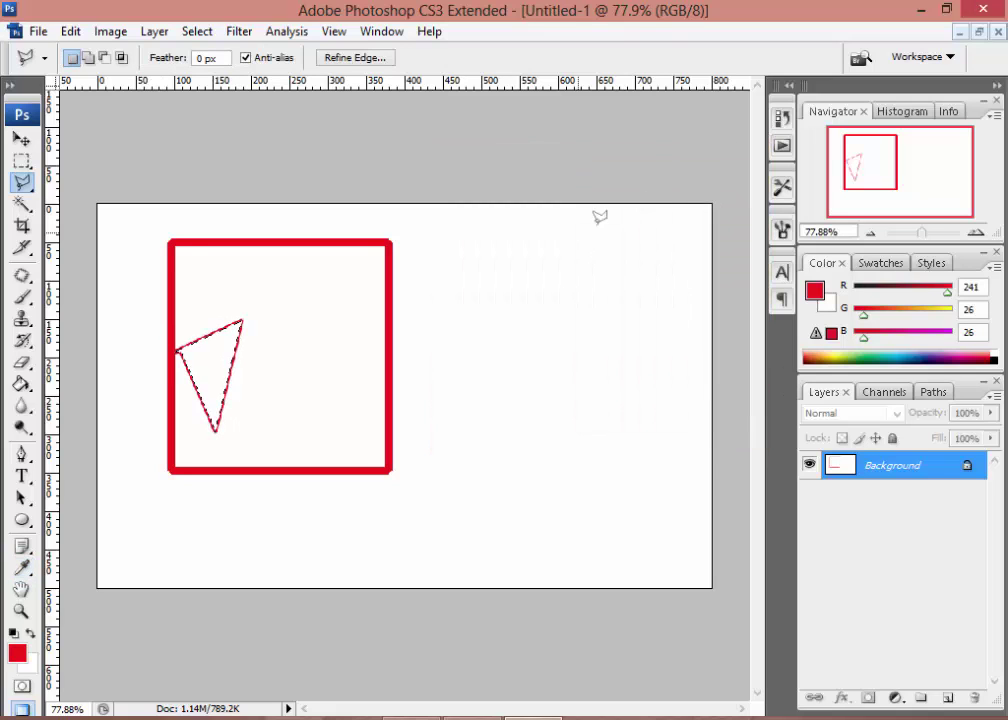
left_click(335, 353)
double_click(327, 320)
left_click(22, 139)
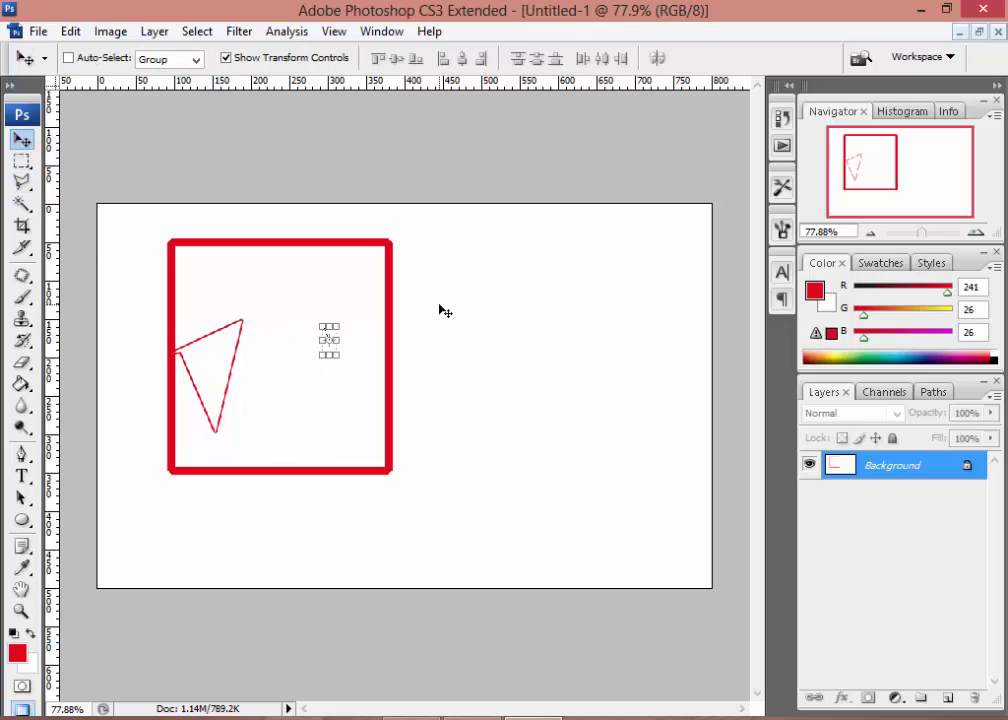
Step: Step back through the history to undo the lasso selections and both red strokes, back to the unstroked rectangular selection
key("ctrl+alt+z")
key("ctrl+alt+z")
key("ctrl+alt+z")
key("ctrl+alt+z")
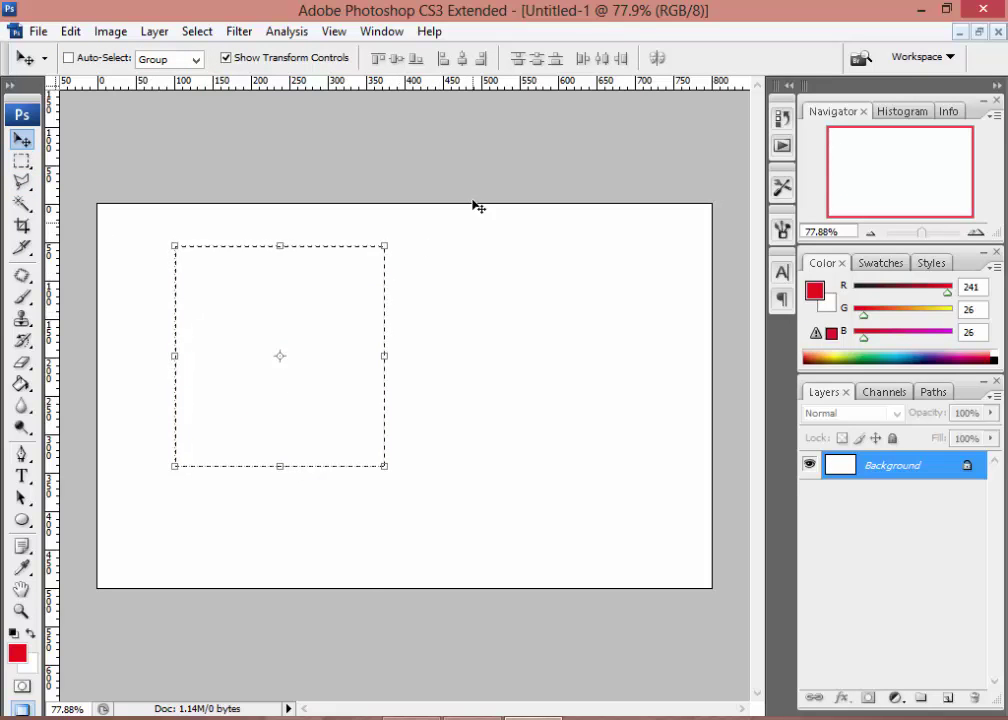
Step: Close the Untitled-1 document without saving changes and minimize the program window to show the desktop
left_click(997, 31)
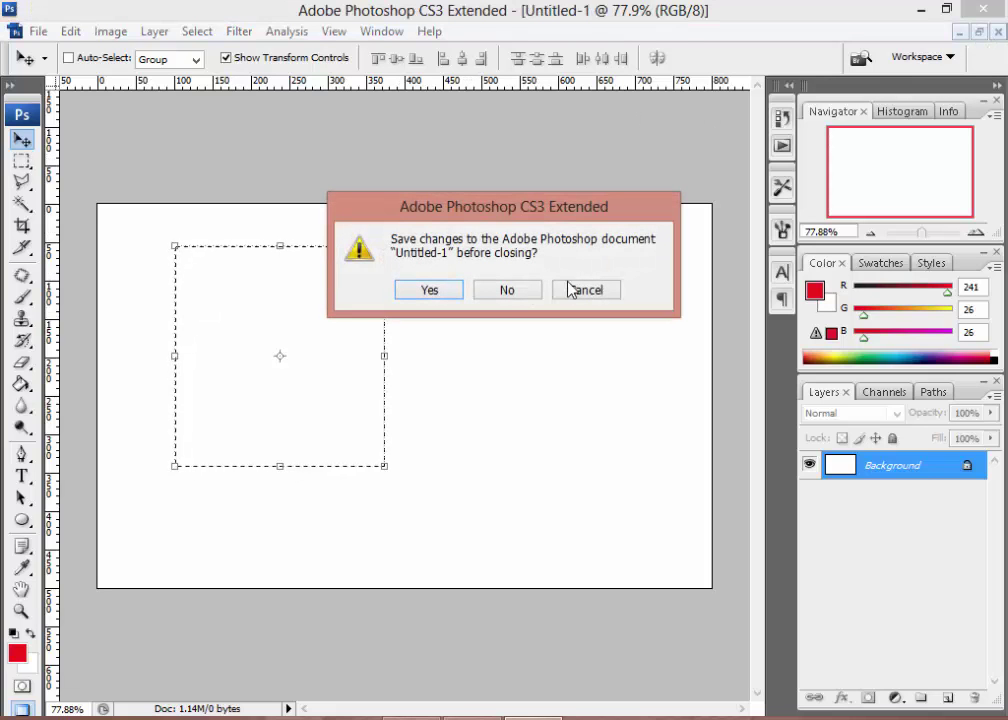
left_click(507, 290)
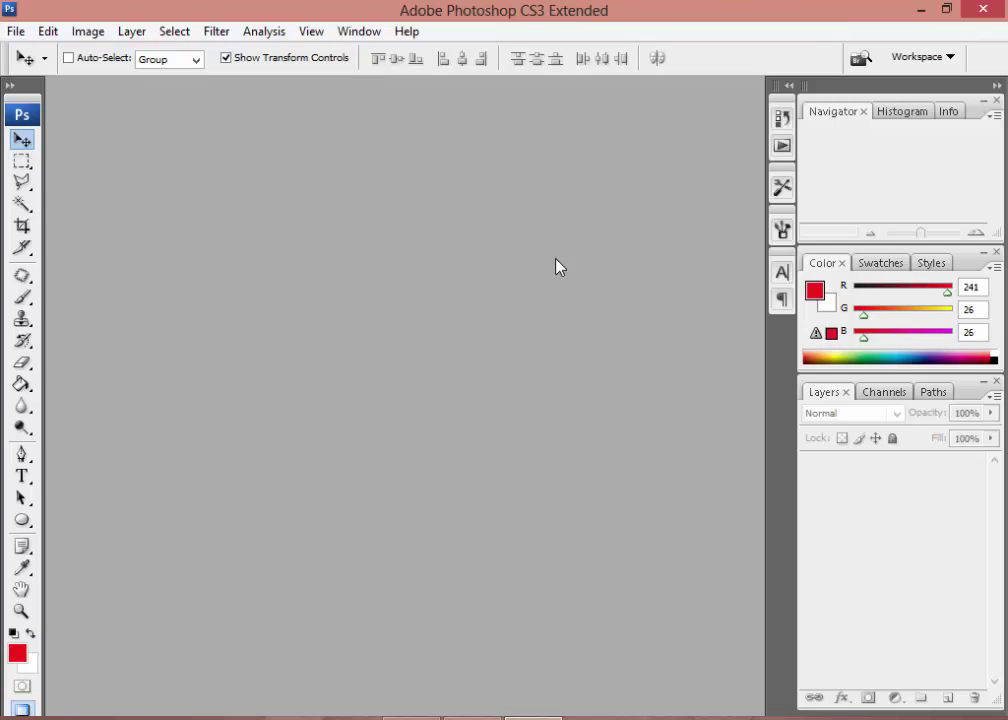
left_click(921, 10)
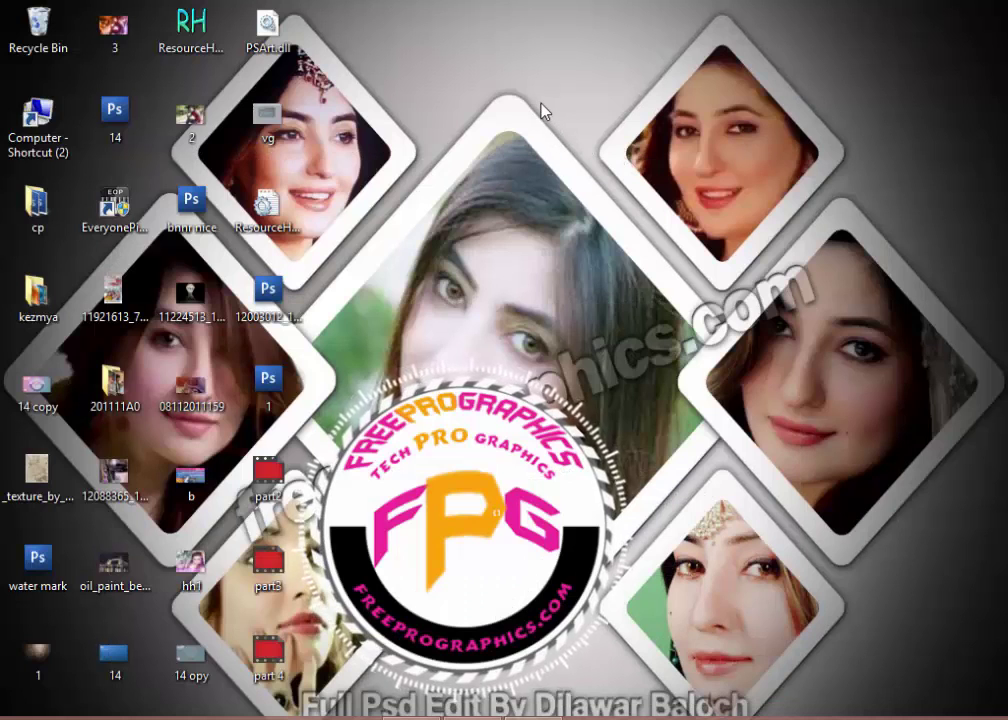